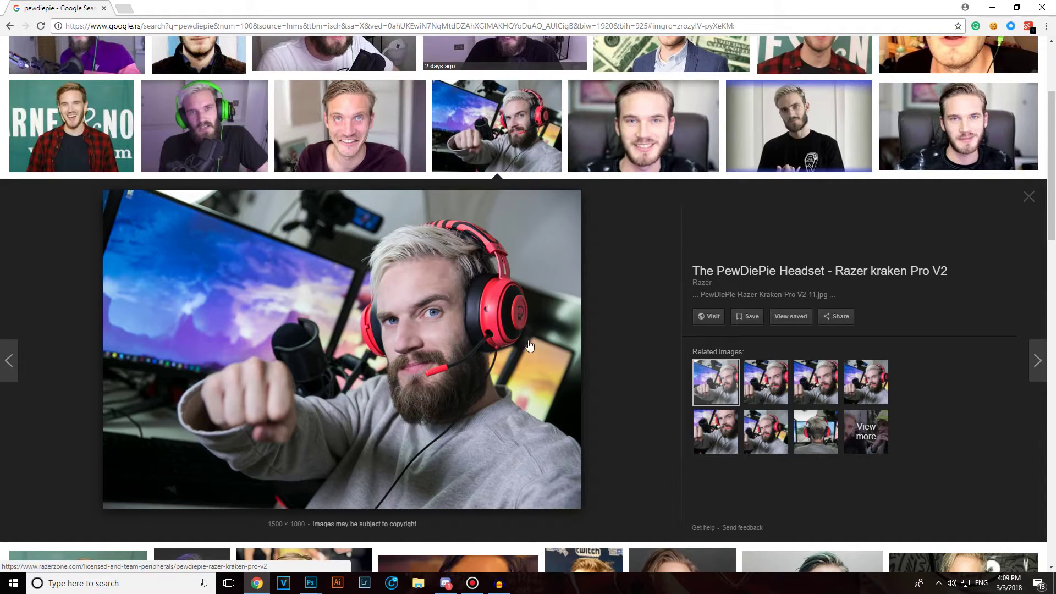
# - Copy the enlarged 1500 × 1000 photo of PewDiePie wearing the red Razer headset from the image search results
pyautogui.scroll(3, 297, 324)
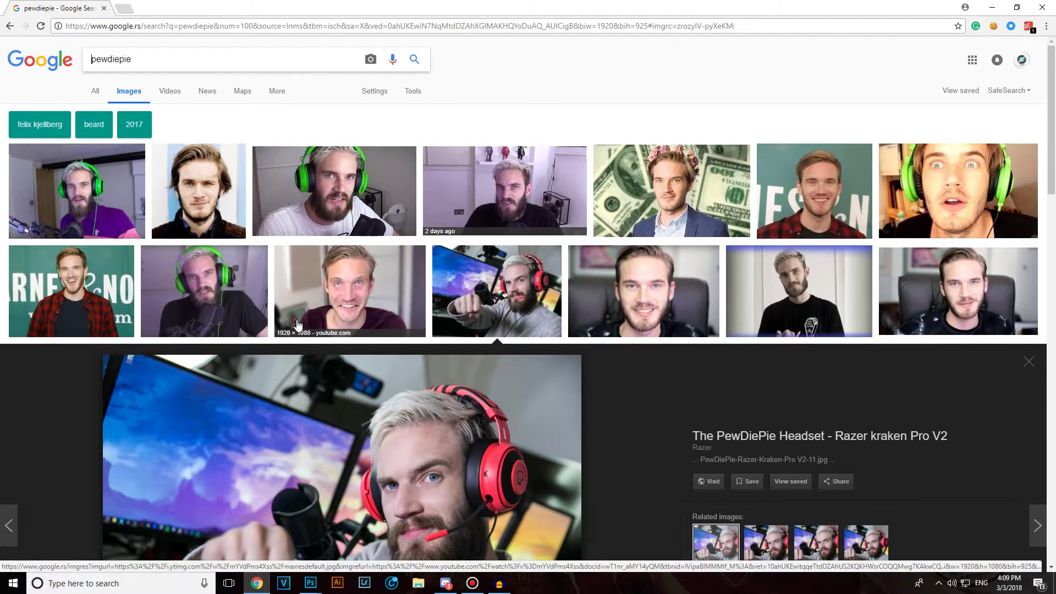
pyautogui.scroll(-2, 297, 324)
pyautogui.rightClick(333, 401)
pyautogui.click(358, 330)
pyautogui.rightClick(454, 355)
pyautogui.click(514, 465)
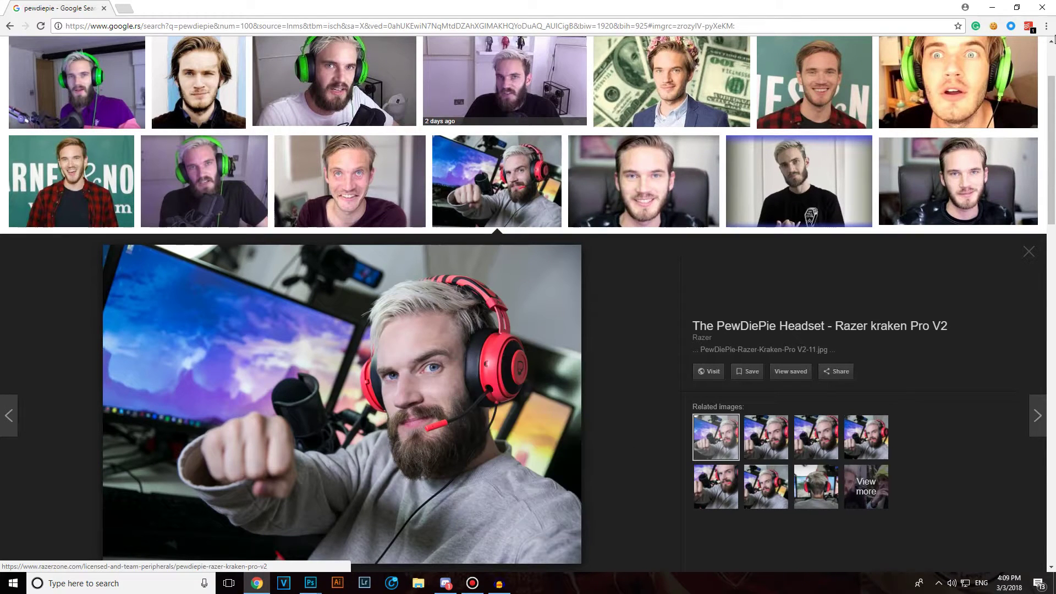
# - Switch to Photoshop and paste the copied photo into a new 1500 × 1000 pixel, 72 ppi document with a white background
pyautogui.click(990, 7)
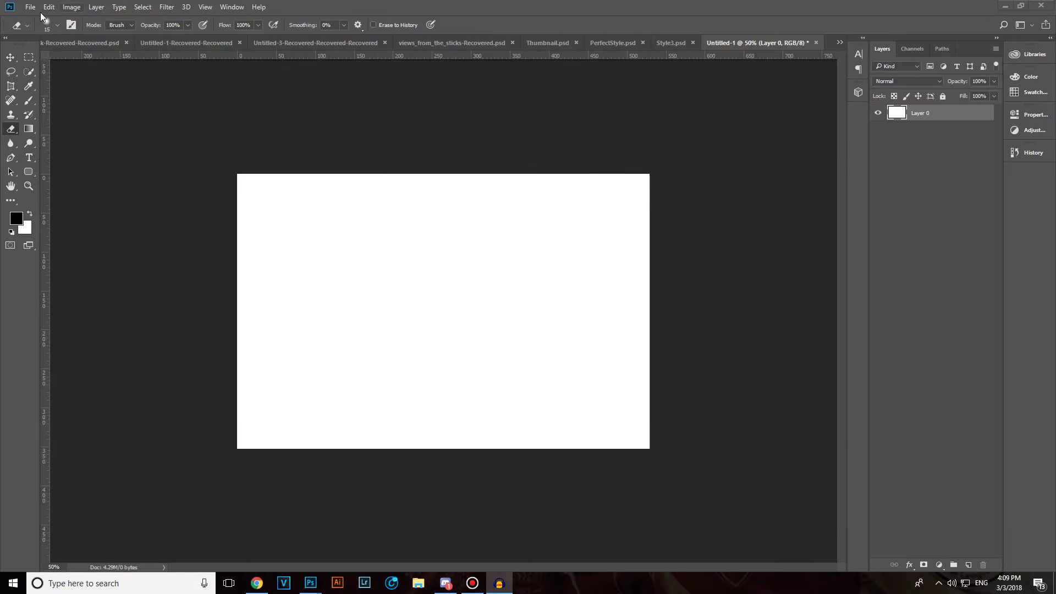
pyautogui.click(30, 7)
pyautogui.click(38, 18)
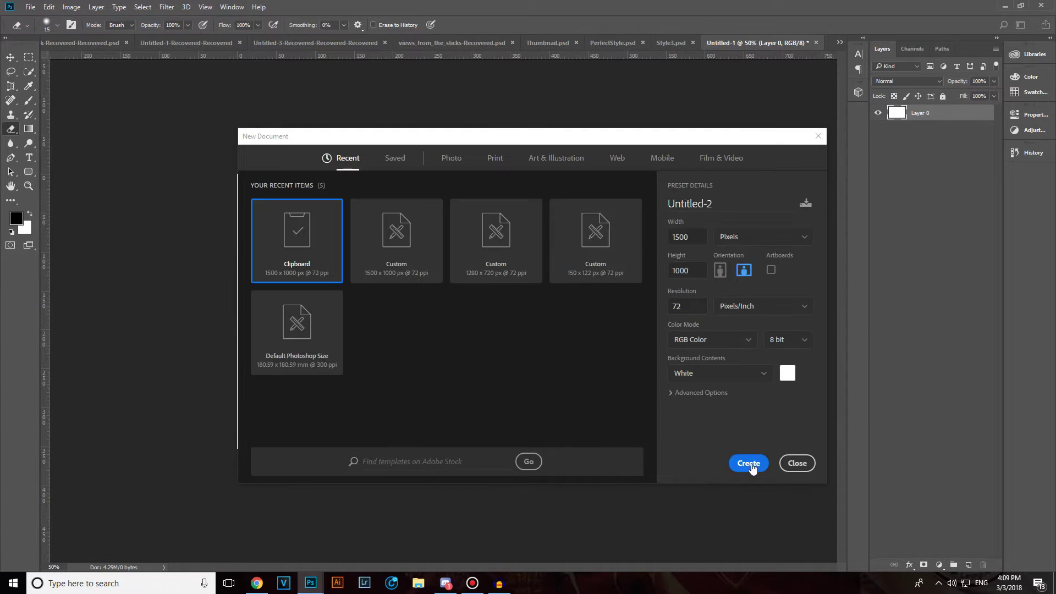
pyautogui.click(750, 464)
pyautogui.hotkey('ctrl', 'v')
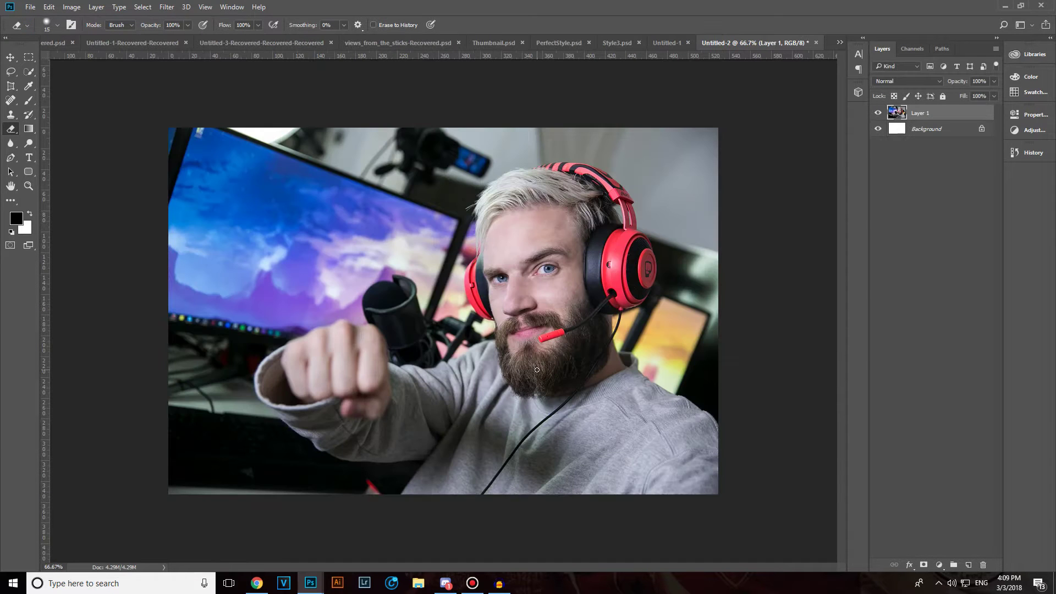
# - Select the man, including his fist, sweater, beard and hair, with the Quick Selection tool
pyautogui.press('w')
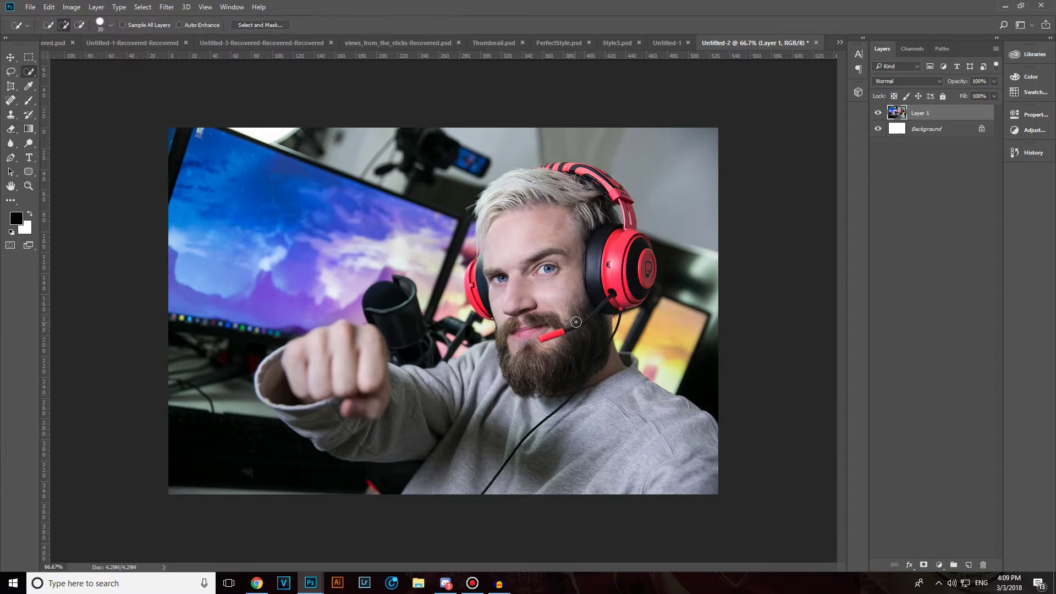
pyautogui.rightClick(31, 70)
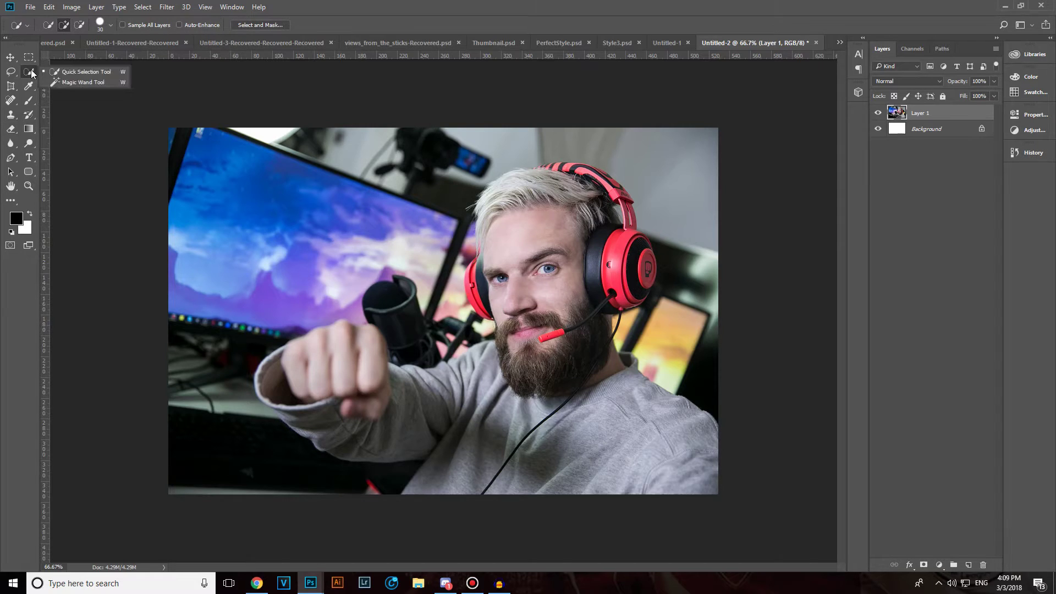
pyautogui.click(62, 73)
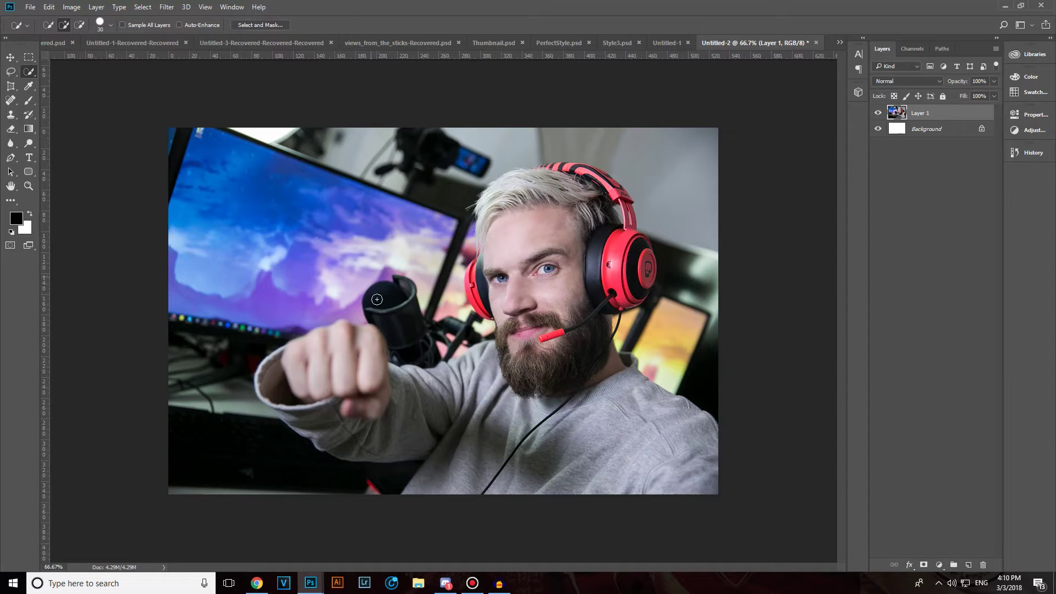
pyautogui.moveTo(642, 456)
pyautogui.mouseDown()
pyautogui.moveTo(602, 442)
pyautogui.moveTo(536, 445)
pyautogui.moveTo(436, 484)
pyautogui.moveTo(468, 410)
pyautogui.moveTo(441, 404)
pyautogui.moveTo(387, 418)
pyautogui.moveTo(325, 388)
pyautogui.moveTo(319, 373)
pyautogui.moveTo(563, 394)
pyautogui.moveTo(555, 392)
pyautogui.moveTo(569, 372)
pyautogui.moveTo(540, 247)
pyautogui.moveTo(505, 181)
pyautogui.moveTo(575, 173)
pyautogui.moveTo(611, 187)
pyautogui.moveTo(623, 217)
pyautogui.mouseUp()
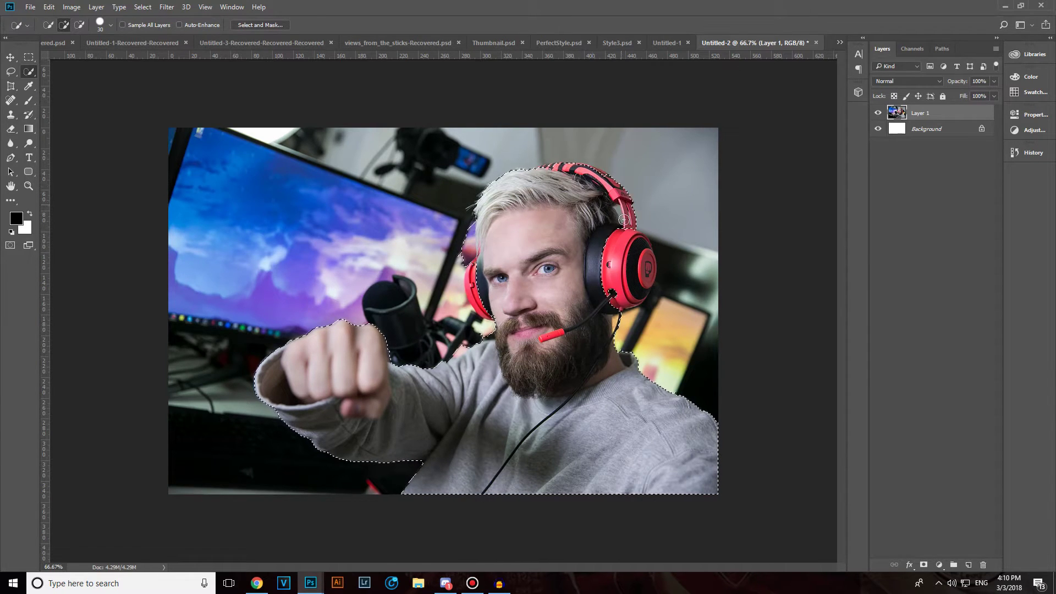
# - Add the black mesh and outer rim of the large red headset earcup to the selection
pyautogui.moveTo(635, 267); pyautogui.dragTo(646, 264)
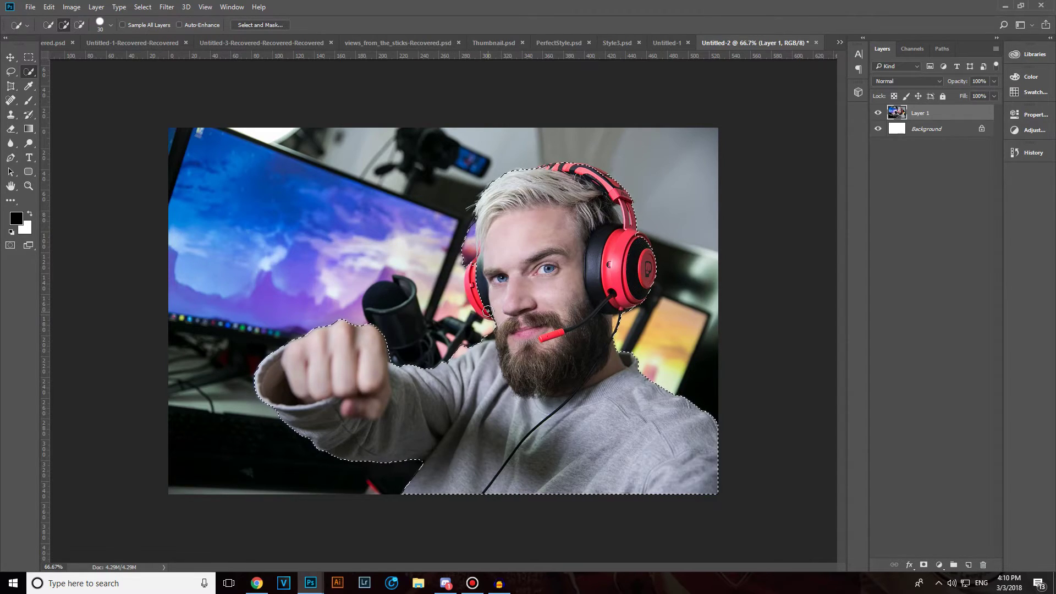
pyautogui.hotkey('ctrl', '+')
pyautogui.hotkey('ctrl', '+')
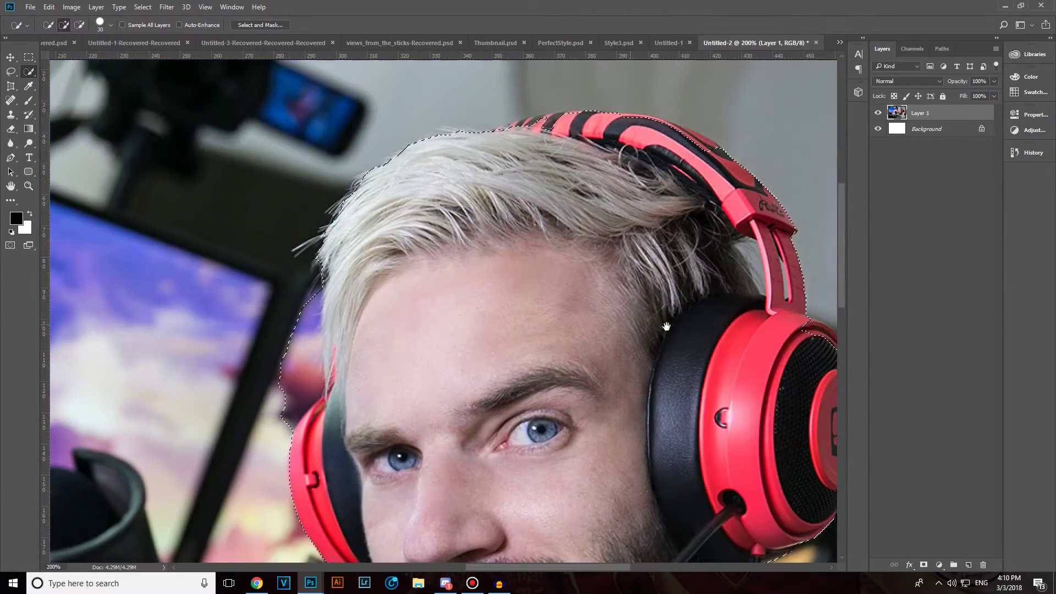
pyautogui.moveTo(666, 326); pyautogui.dragTo(498, 292)
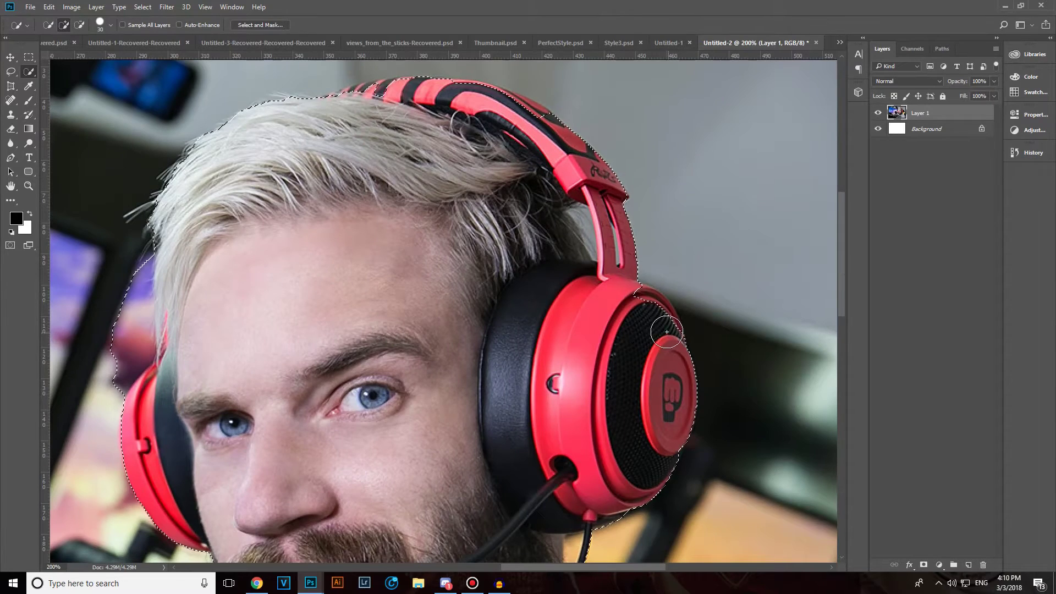
pyautogui.moveTo(646, 310)
pyautogui.mouseDown()
pyautogui.moveTo(633, 294)
pyautogui.moveTo(650, 300)
pyautogui.mouseUp()
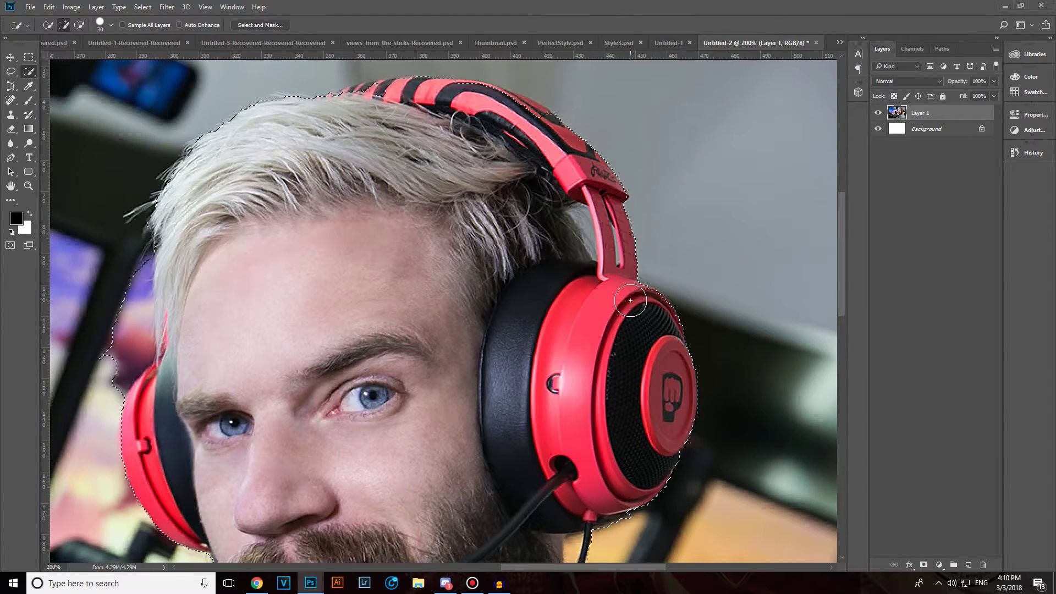
# - Subtract the background patch between the hair and the smaller earcup, then add back the thin headset strip beside the temple
pyautogui.moveTo(364, 392); pyautogui.dragTo(581, 299)
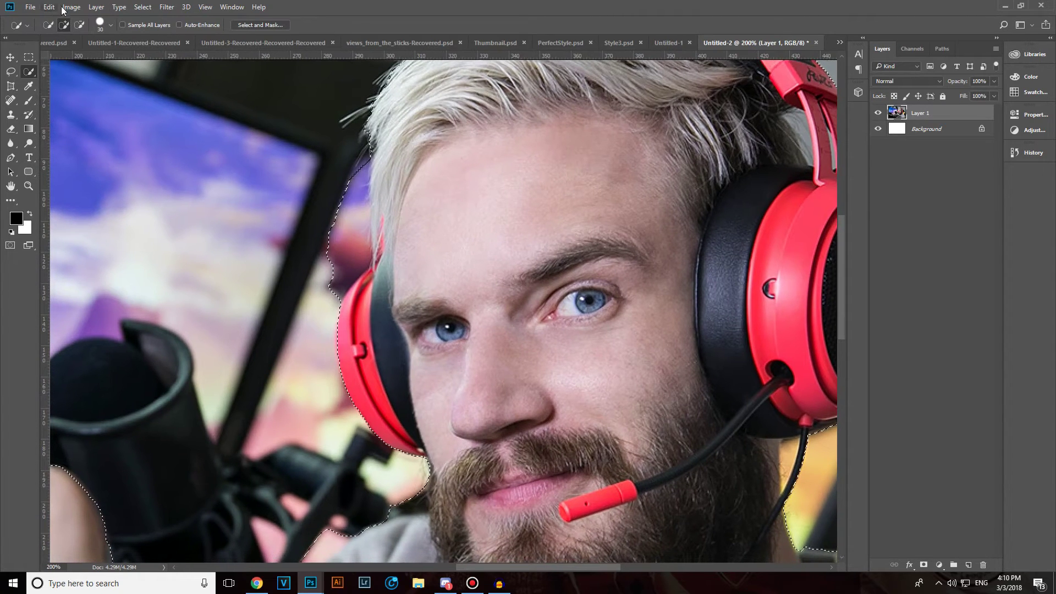
pyautogui.click(79, 25)
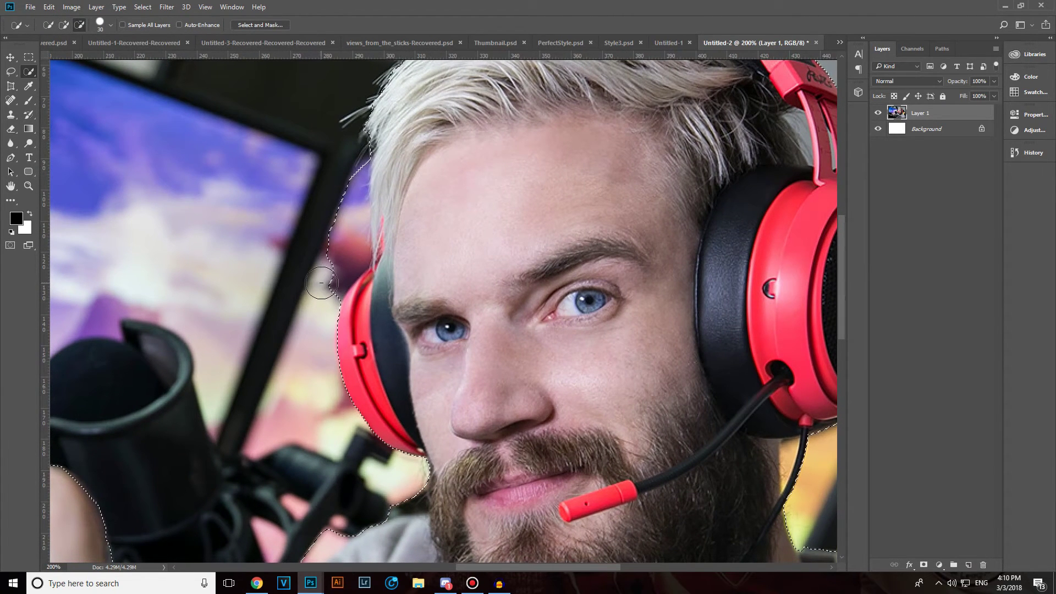
pyautogui.moveTo(325, 280)
pyautogui.mouseDown()
pyautogui.moveTo(347, 242)
pyautogui.moveTo(346, 171)
pyautogui.mouseUp()
pyautogui.click(64, 25)
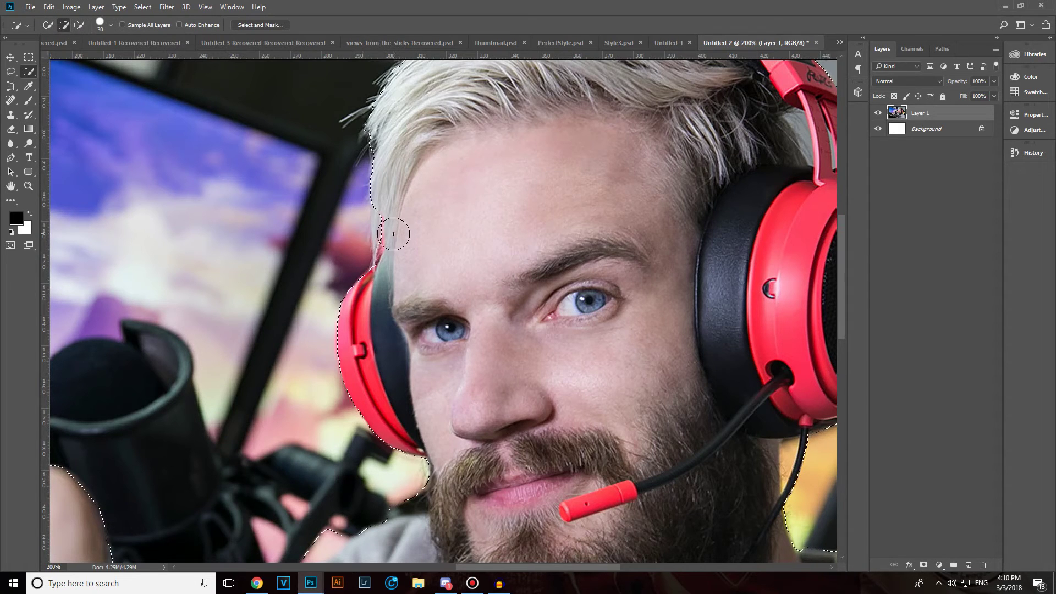
pyautogui.click(393, 234)
# - Subtract the background patch between the smaller earcup, the beard and the shoulder from the selection
pyautogui.moveTo(444, 373); pyautogui.dragTo(494, 249)
pyautogui.click(79, 24)
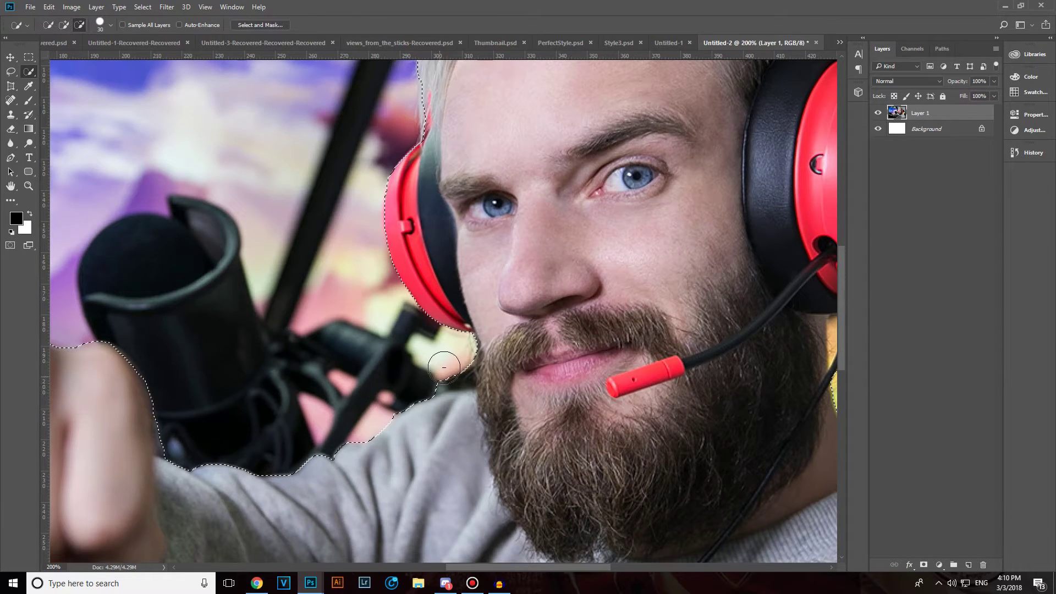
pyautogui.moveTo(350, 357); pyautogui.dragTo(470, 304)
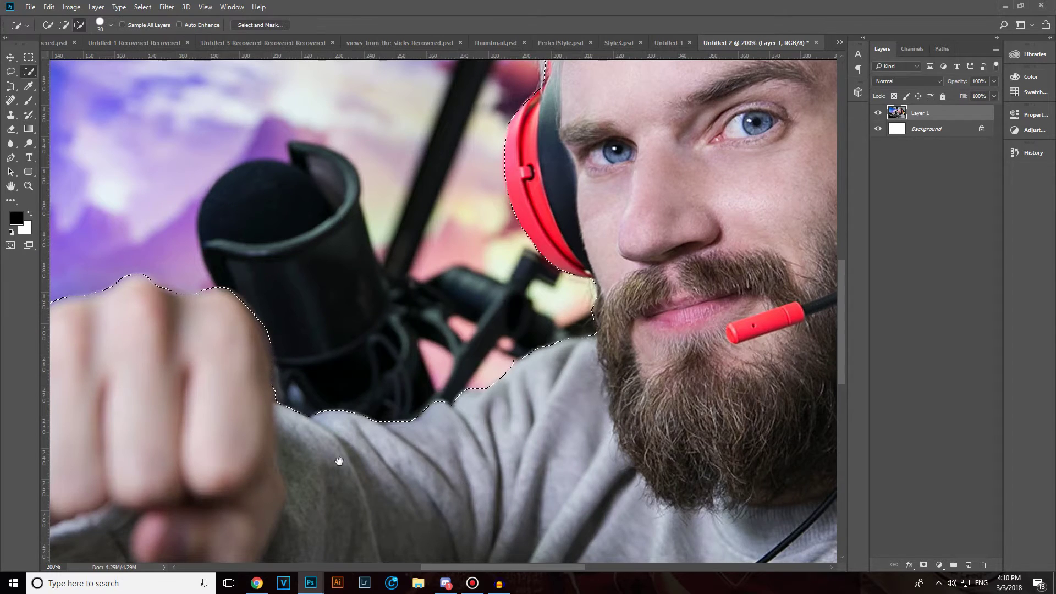
# - Examine the selection outline around the fist, sleeve, shoulders, face and headset for missed or extra areas
pyautogui.moveTo(352, 514); pyautogui.dragTo(391, 206)
pyautogui.moveTo(327, 369); pyautogui.dragTo(561, 393)
pyautogui.moveTo(702, 366); pyautogui.dragTo(147, 304)
pyautogui.moveTo(698, 323); pyautogui.dragTo(517, 347)
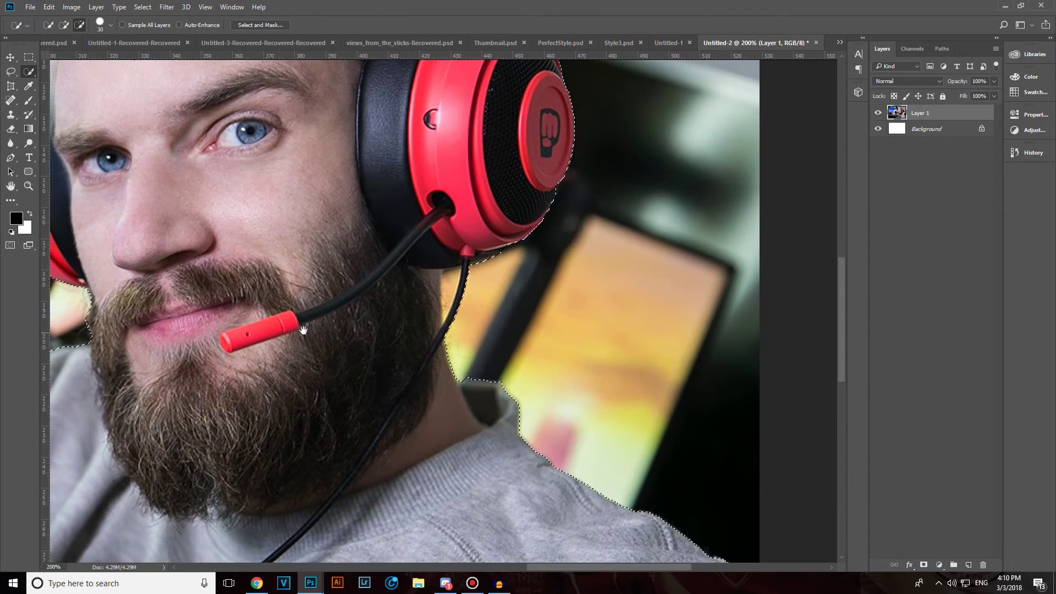
pyautogui.moveTo(302, 332); pyautogui.dragTo(486, 284)
pyautogui.hotkey('ctrl', '-')
pyautogui.hotkey('ctrl', '-')
pyautogui.hotkey('ctrl', '-')
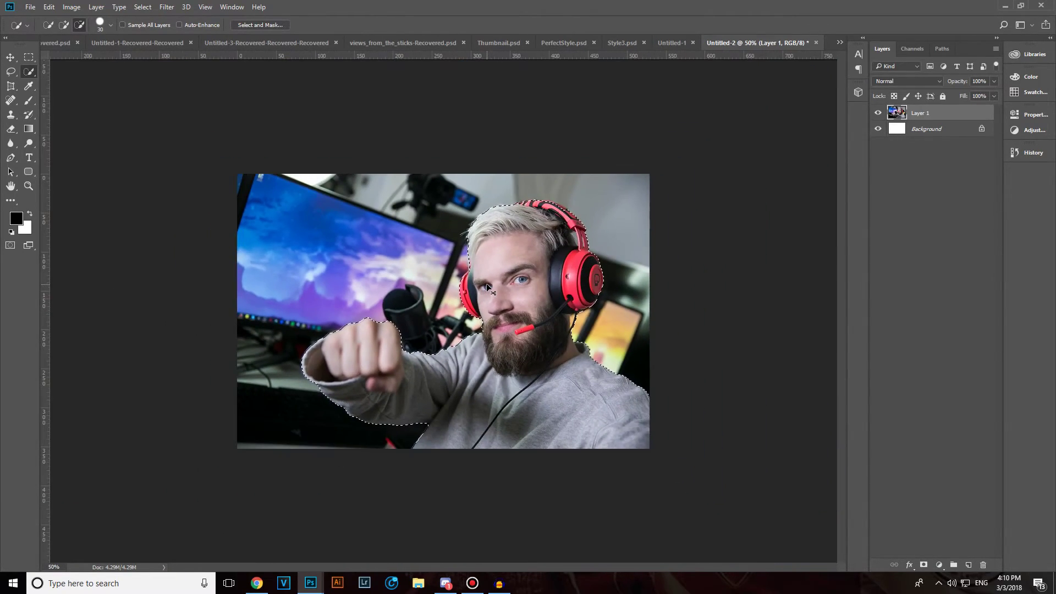
pyautogui.hotkey('ctrl', '+')
pyautogui.hotkey('ctrl', '+')
pyautogui.hotkey('ctrl', '+')
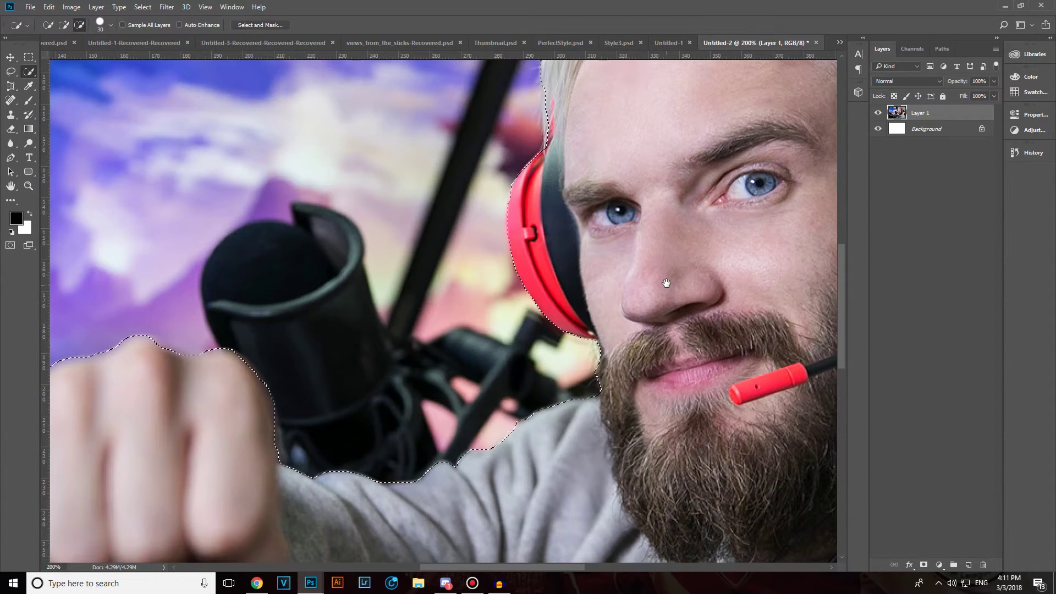
pyautogui.moveTo(626, 289); pyautogui.dragTo(654, 324)
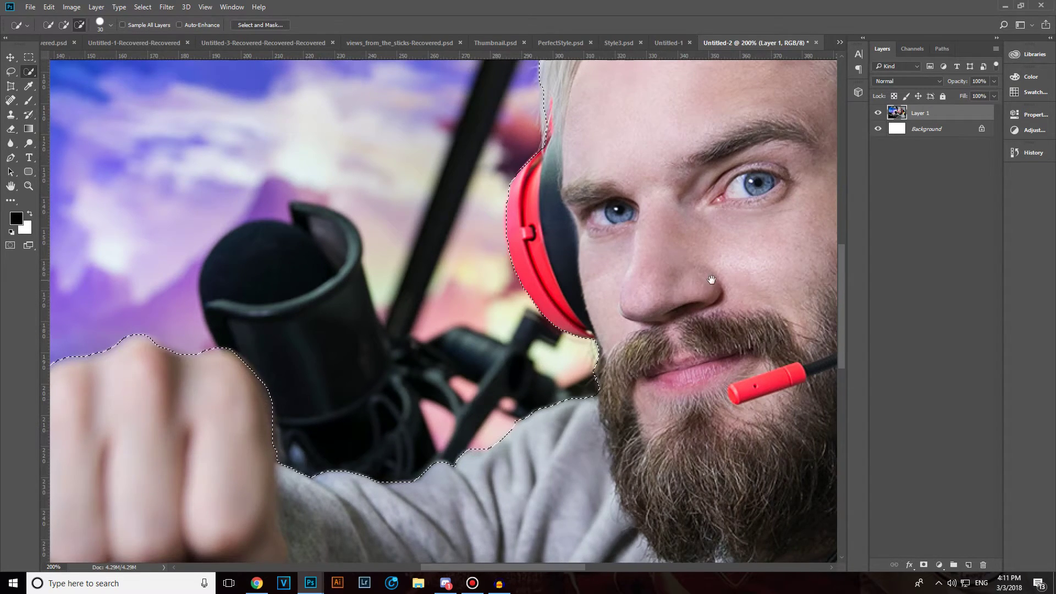
pyautogui.moveTo(712, 280); pyautogui.dragTo(478, 467)
pyautogui.moveTo(275, 247); pyautogui.dragTo(604, 409)
pyautogui.moveTo(372, 460); pyautogui.dragTo(436, 174)
pyautogui.moveTo(447, 419); pyautogui.dragTo(481, 206)
pyautogui.moveTo(429, 352); pyautogui.dragTo(431, 402)
pyautogui.scroll(3, 431, 401)
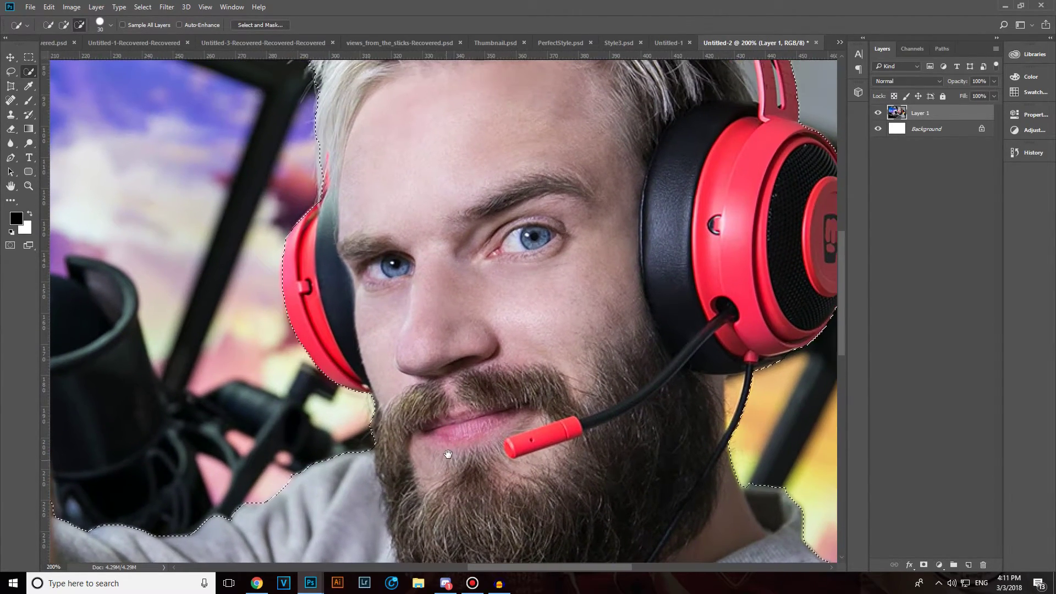
pyautogui.scroll(-4, 390, 322)
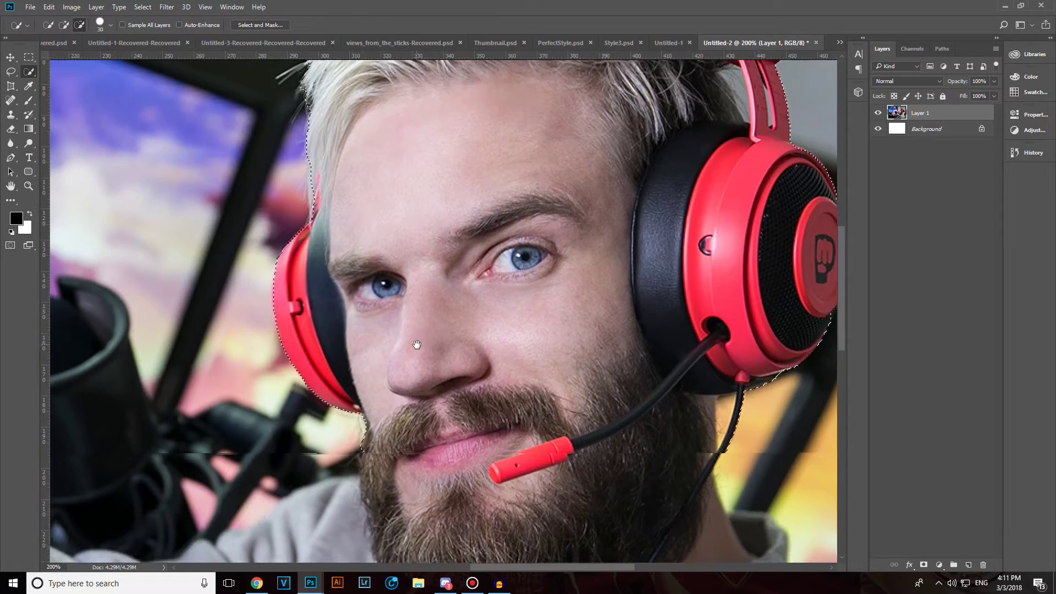
pyautogui.scroll(4, 417, 343)
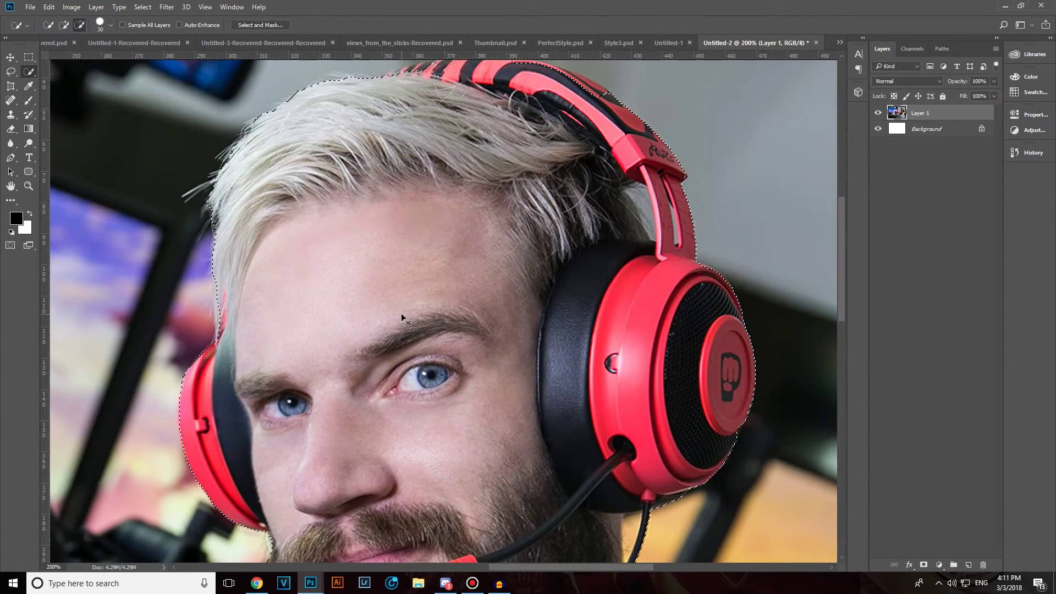
# - Add the striped headset band's edge above the hair to the selection
pyautogui.moveTo(419, 243); pyautogui.dragTo(368, 407)
pyautogui.click(64, 25)
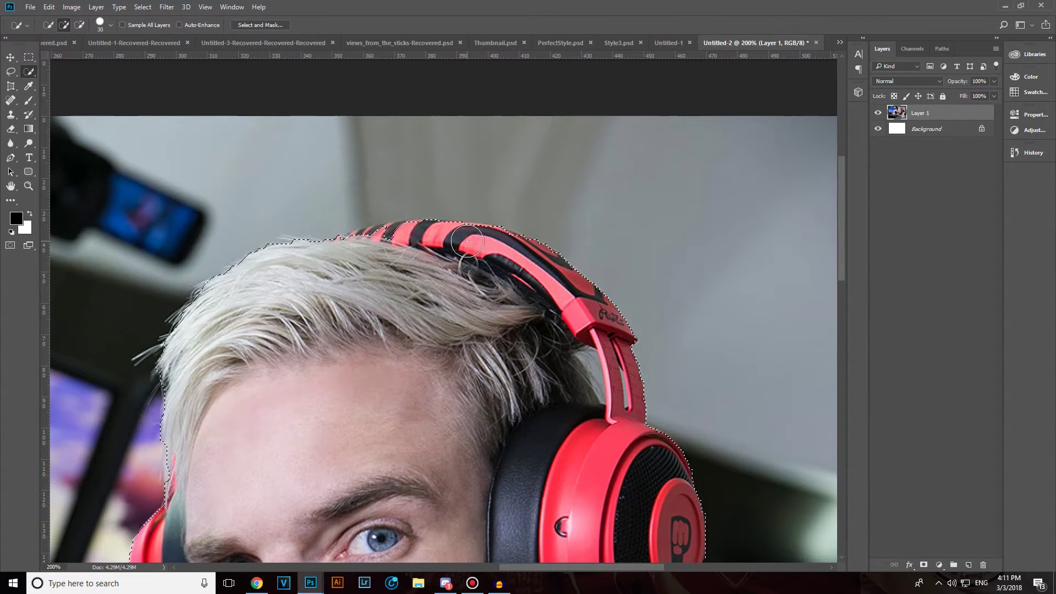
pyautogui.moveTo(376, 248); pyautogui.dragTo(386, 242)
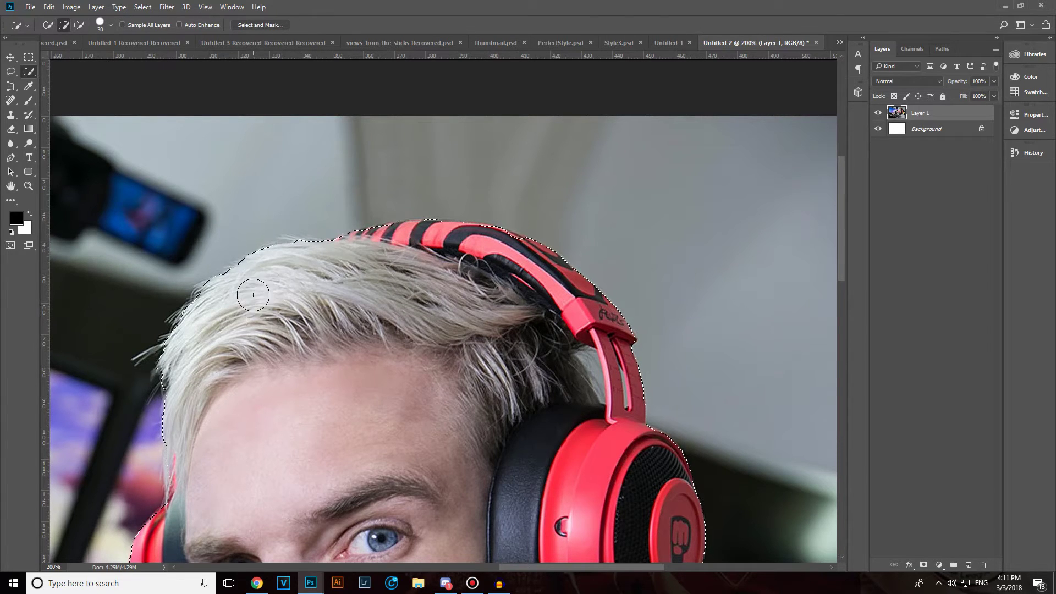
# - Copy the selected man onto a new layer of his own
pyautogui.hotkey('ctrl', '-')
pyautogui.hotkey('ctrl', '-')
pyautogui.hotkey('ctrl', '-')
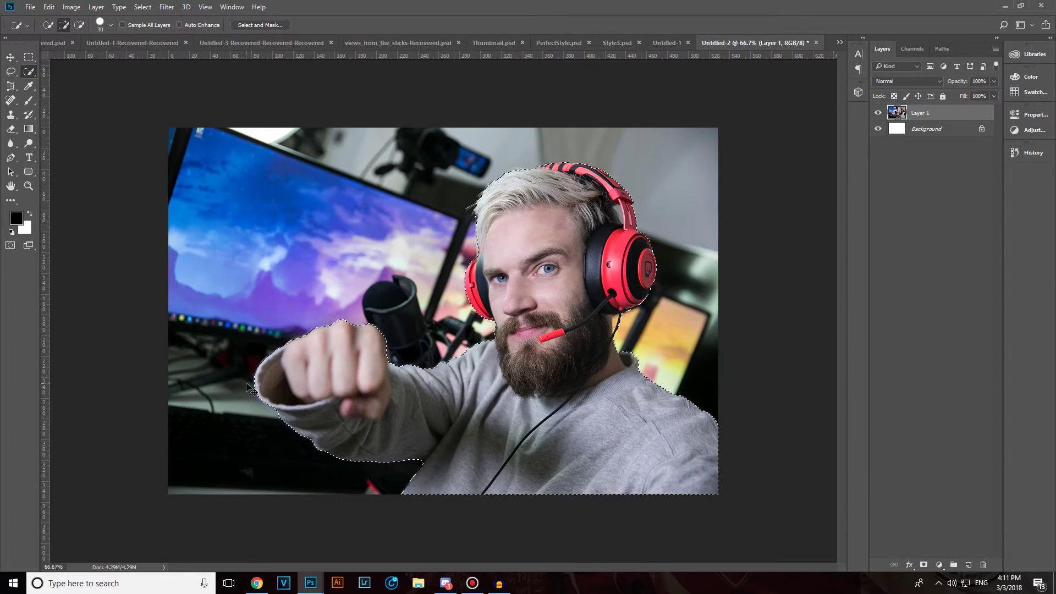
pyautogui.hotkey('ctrl', 'j')
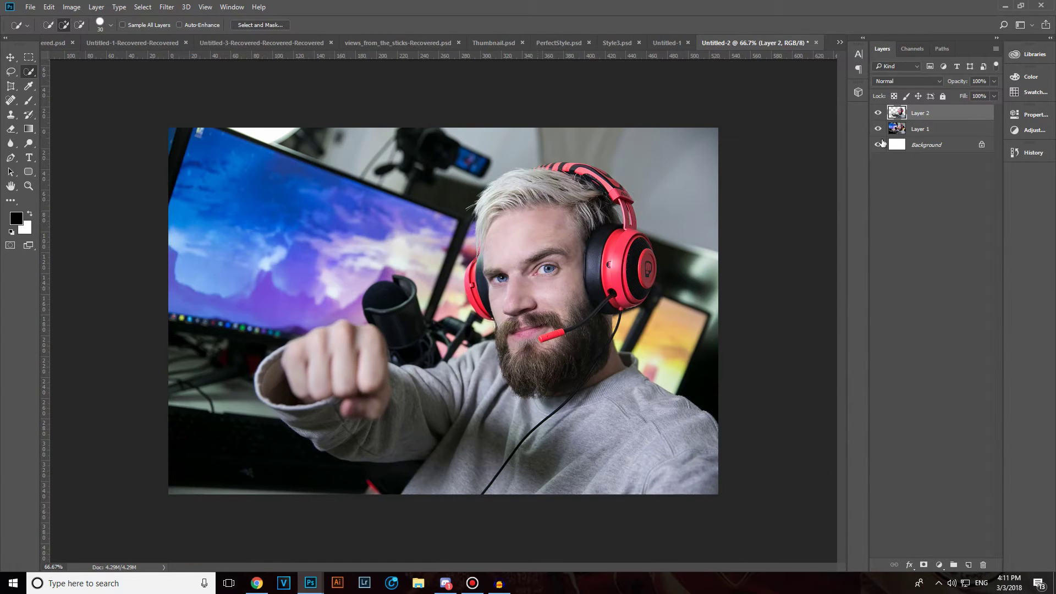
pyautogui.click(903, 131)
pyautogui.press('Delete')
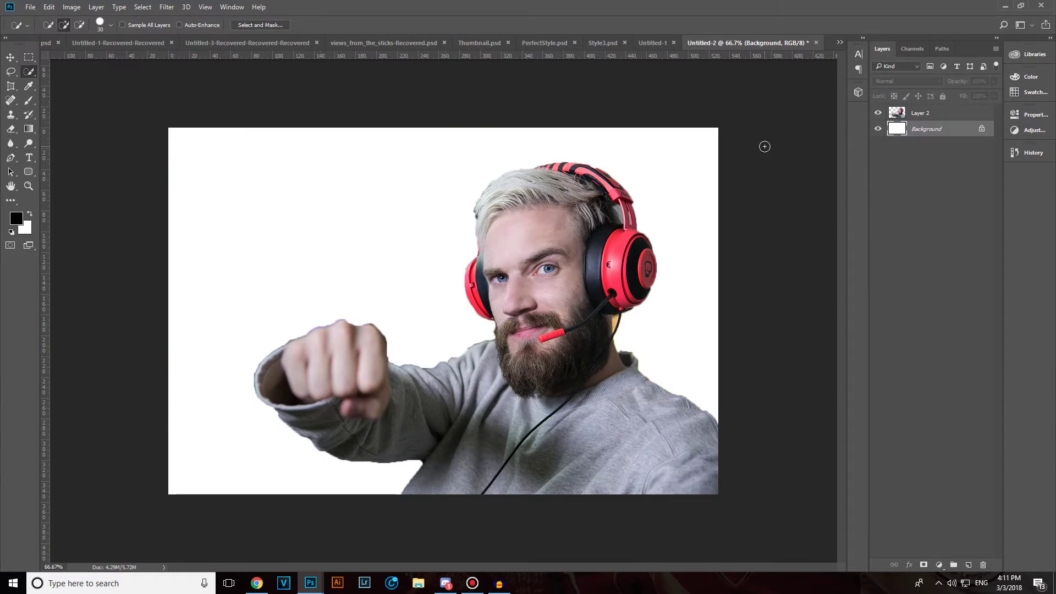
pyautogui.hotkey('ctrl', 'z')
# - Delete the original photo layer, Layer 1, from beneath the cut-out
pyautogui.click(934, 130)
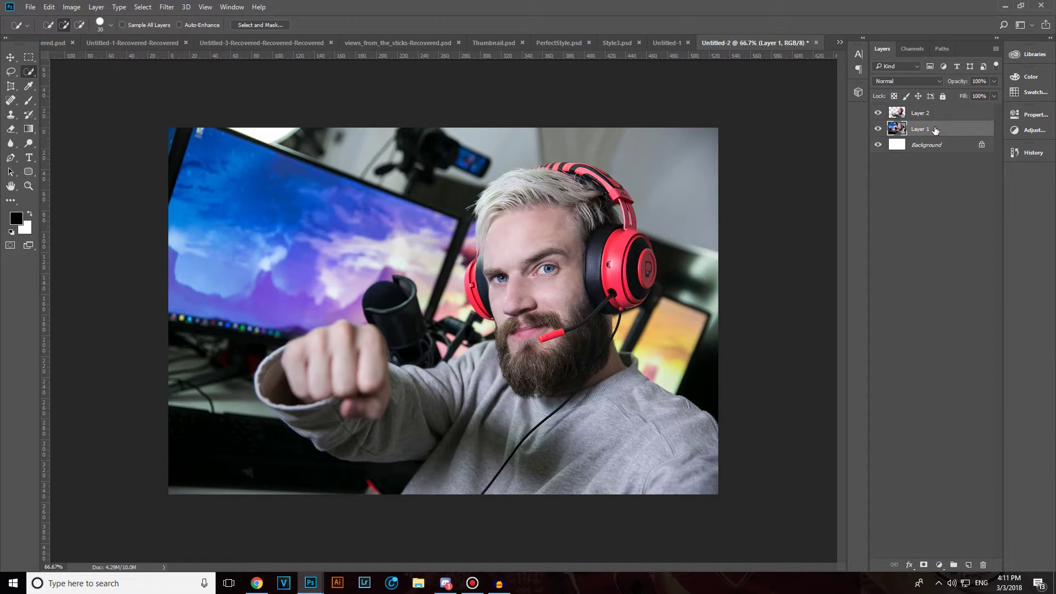
pyautogui.press('Delete')
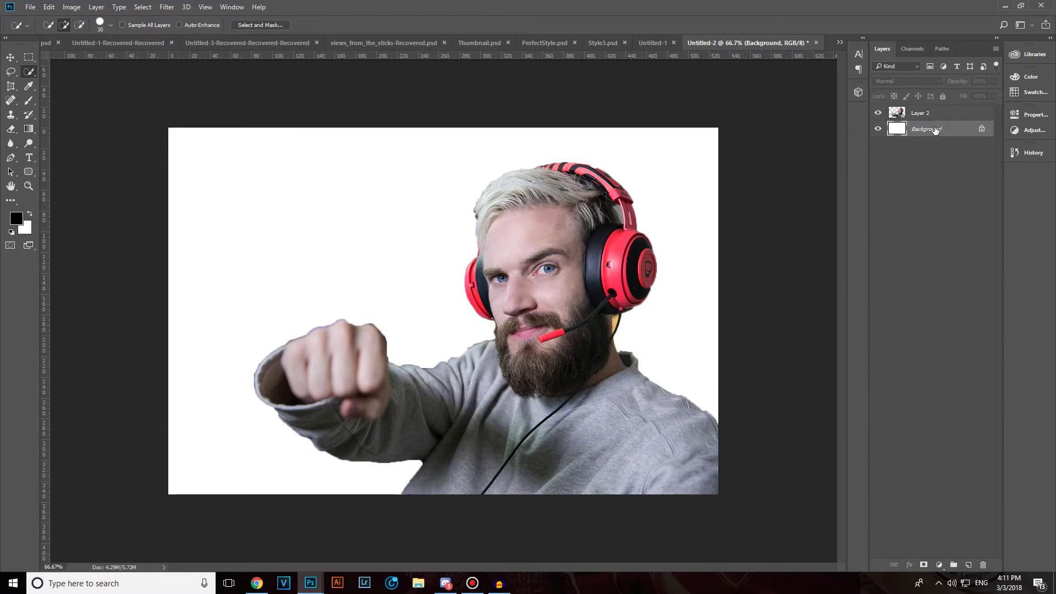
# - Activate the Eraser tool and enlarge its brush to 45 px for cleaning up the cut-out's edges
pyautogui.hotkey('ctrl', '+')
pyautogui.hotkey('ctrl', '+')
pyautogui.press('e')
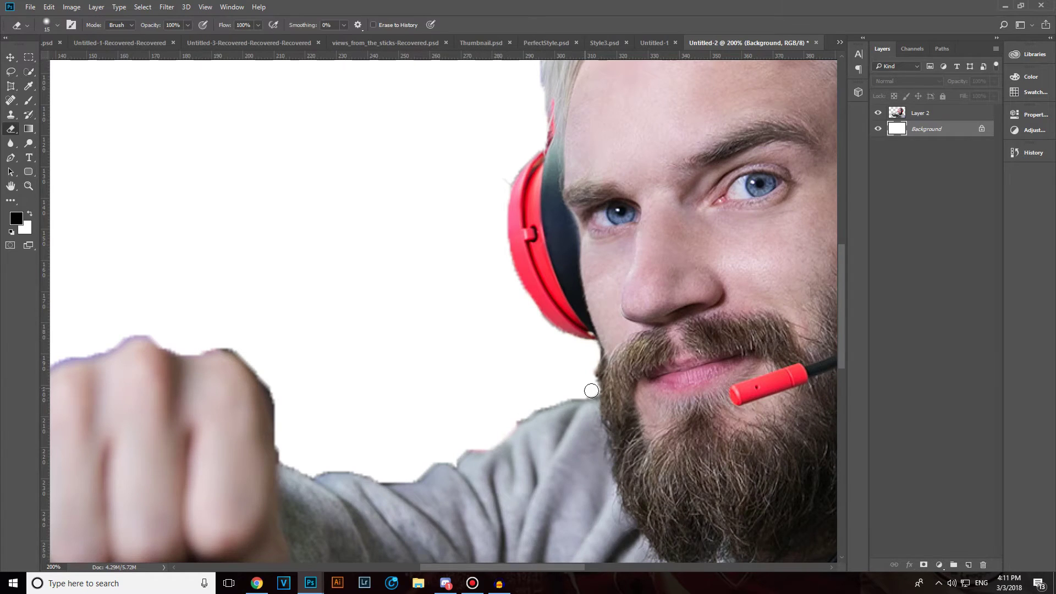
pyautogui.press(']')
pyautogui.press(']')
pyautogui.press(']')
pyautogui.press(']')
pyautogui.press(']')
# - Review the eraser tool variants and the standard Eraser's brush size and hardness settings
pyautogui.rightClick(10, 131)
pyautogui.click(62, 129)
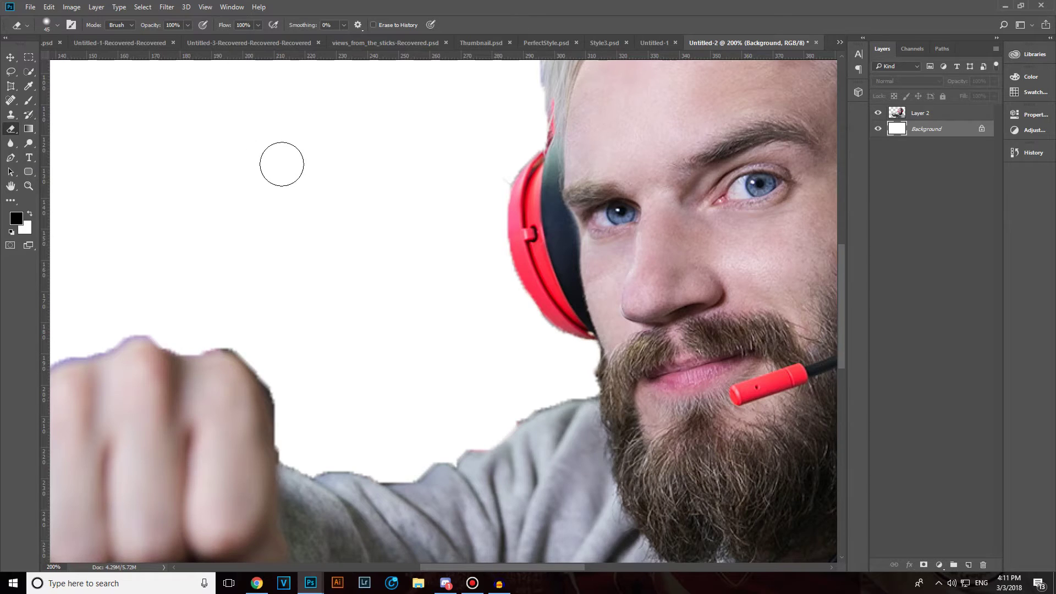
pyautogui.rightClick(9, 133)
pyautogui.click(46, 131)
pyautogui.rightClick(8, 132)
pyautogui.click(25, 134)
pyautogui.rightClick(11, 131)
pyautogui.click(26, 129)
pyautogui.click(54, 24)
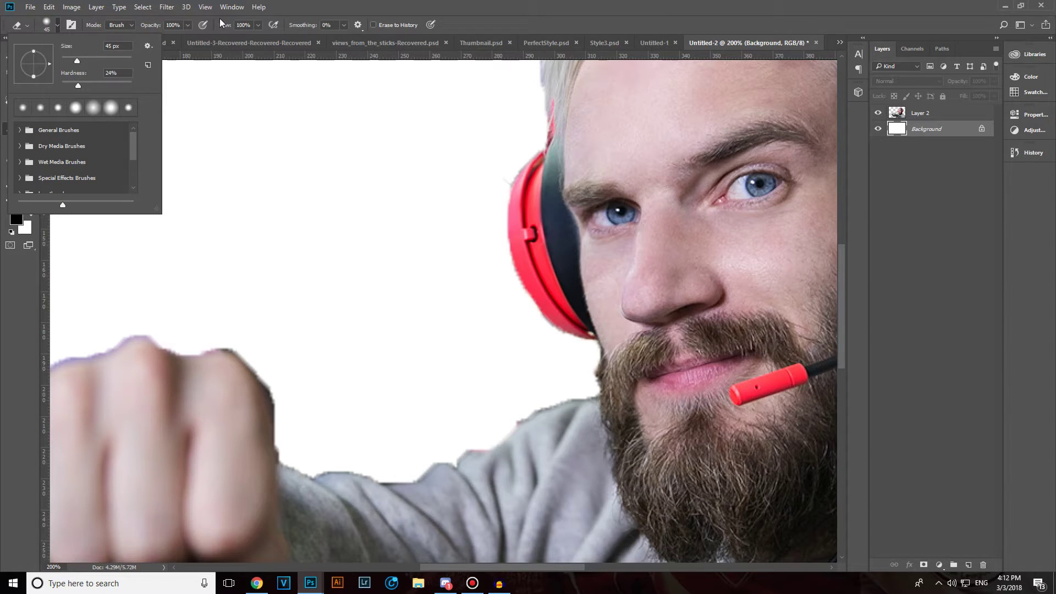
pyautogui.click(338, 284)
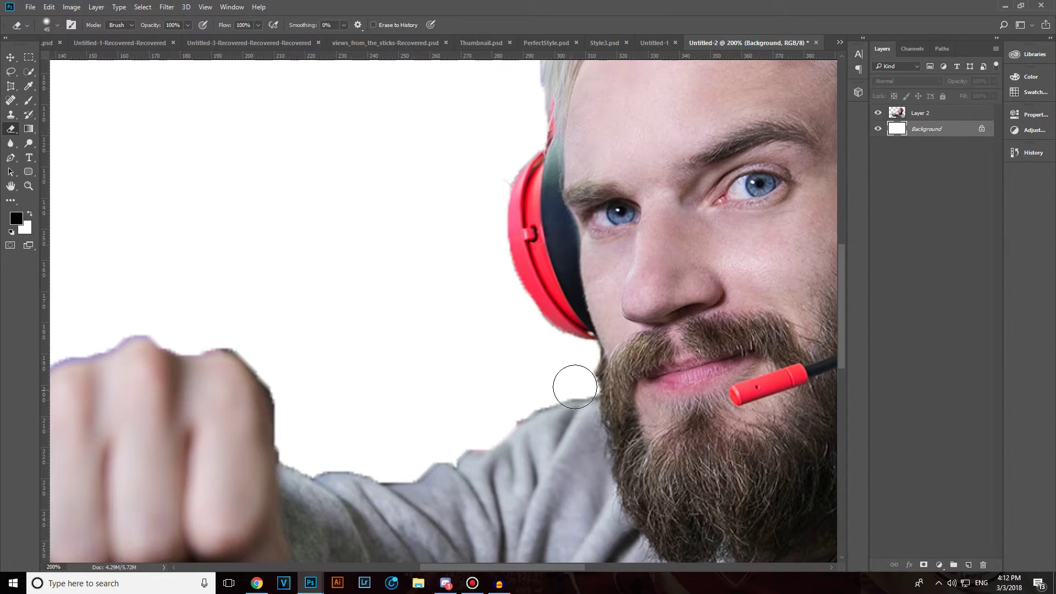
# - Erase the rough edges on Layer 2 along the shoulder and sleeve, around the hair and over the headset's headband
pyautogui.click(935, 116)
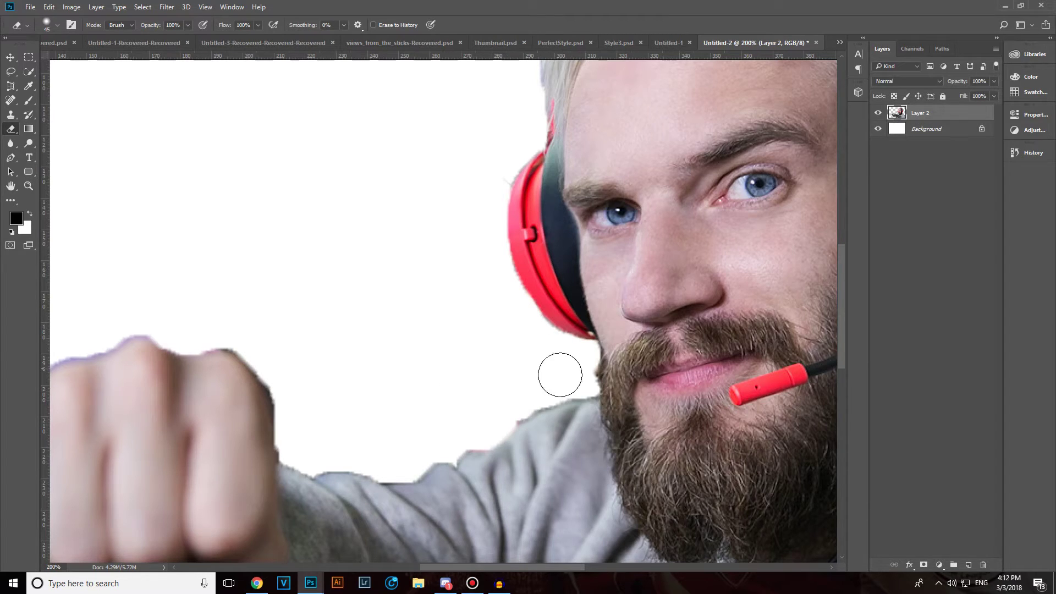
pyautogui.moveTo(503, 410)
pyautogui.mouseDown()
pyautogui.moveTo(420, 454)
pyautogui.moveTo(371, 465)
pyautogui.moveTo(307, 451)
pyautogui.mouseUp()
pyautogui.moveTo(452, 253); pyautogui.dragTo(240, 593)
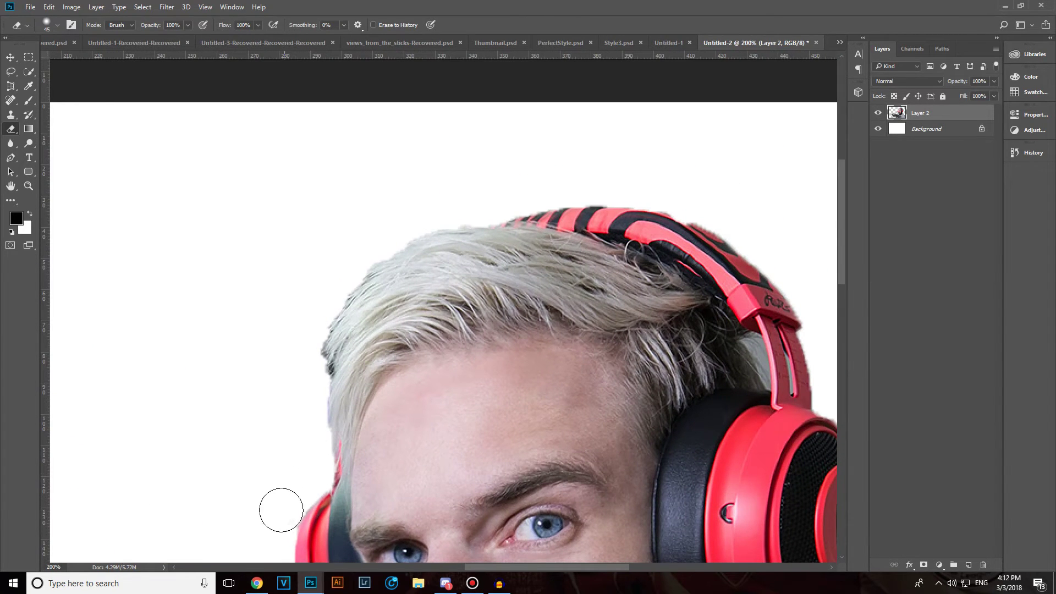
pyautogui.moveTo(319, 467)
pyautogui.mouseDown()
pyautogui.moveTo(313, 334)
pyautogui.moveTo(368, 251)
pyautogui.moveTo(372, 226)
pyautogui.moveTo(376, 236)
pyautogui.moveTo(396, 222)
pyautogui.moveTo(558, 190)
pyautogui.moveTo(733, 216)
pyautogui.mouseUp()
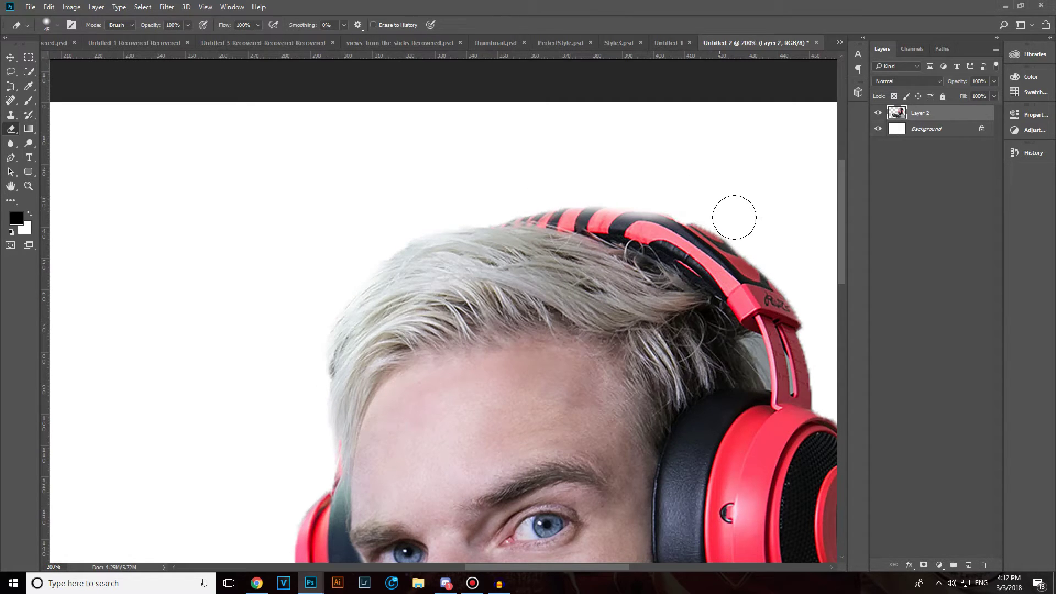
# - Reduce the eraser brush to 30 px and erase leftover background beside the man's neck and collar
pyautogui.hotkey('ctrl', '-')
pyautogui.hotkey('ctrl', '-')
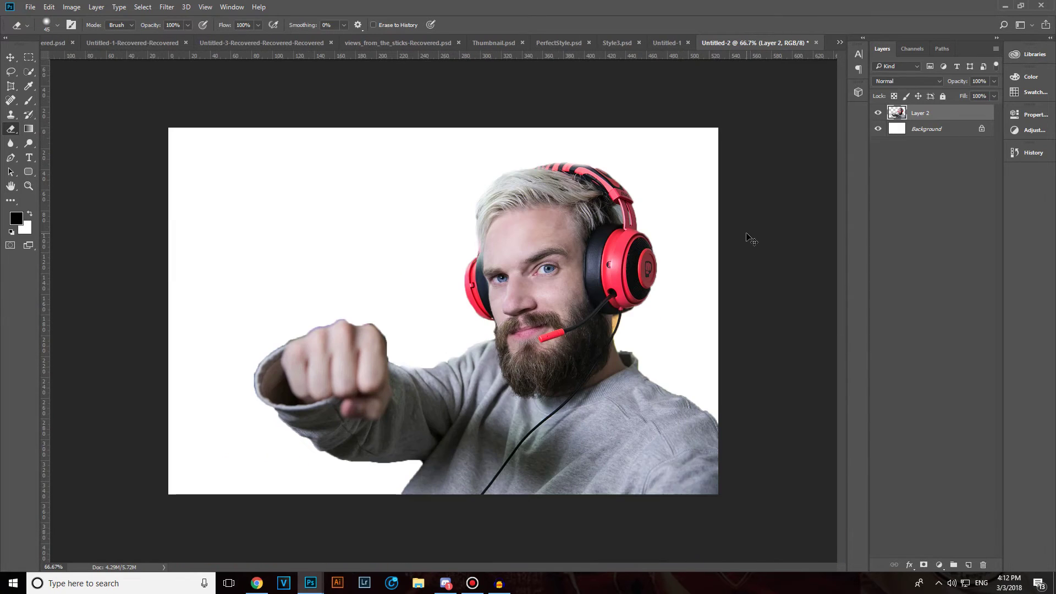
pyautogui.hotkey('ctrl', '+')
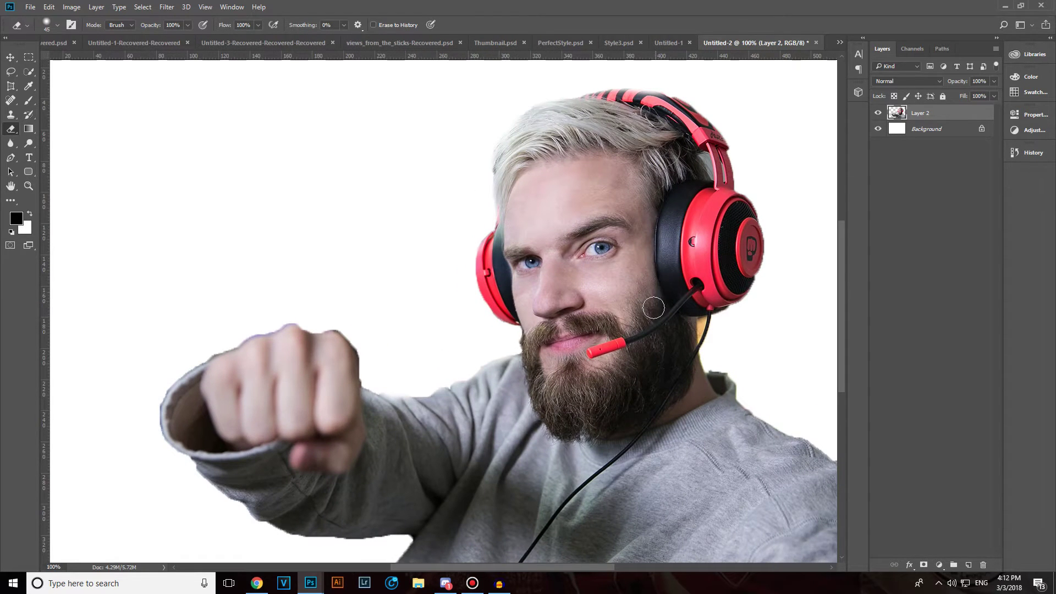
pyautogui.hotkey('ctrl', '+')
pyautogui.hotkey('ctrl', '+')
pyautogui.hotkey('ctrl', '+')
pyautogui.moveTo(714, 389); pyautogui.dragTo(285, 311)
pyautogui.moveTo(753, 390); pyautogui.dragTo(269, 313)
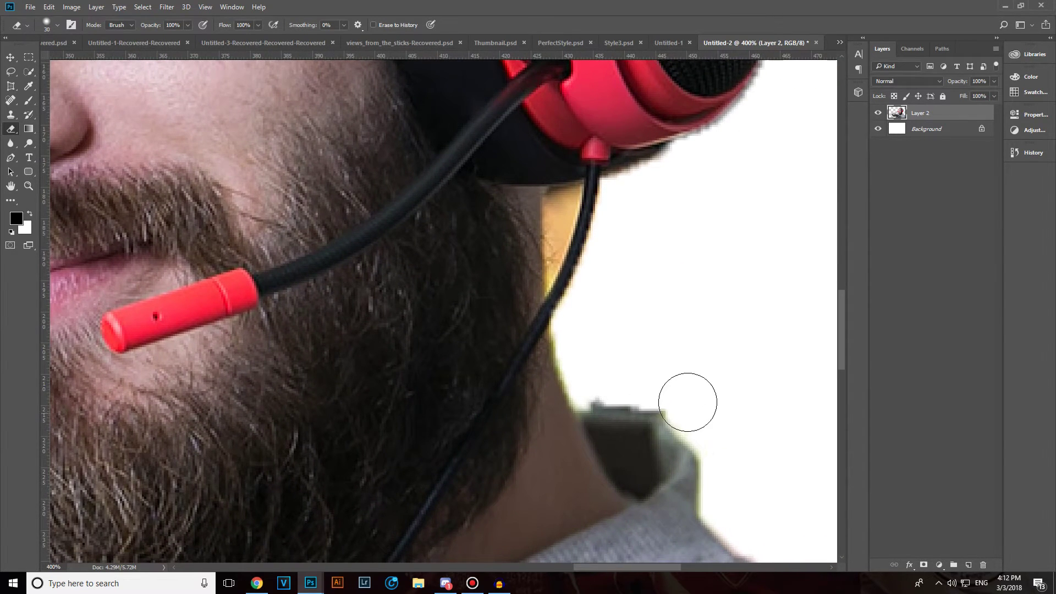
pyautogui.moveTo(596, 380); pyautogui.dragTo(611, 383)
pyautogui.hotkey('ctrl', '-')
pyautogui.hotkey('ctrl', '-')
pyautogui.hotkey('ctrl', '-')
pyautogui.hotkey('ctrl', '-')
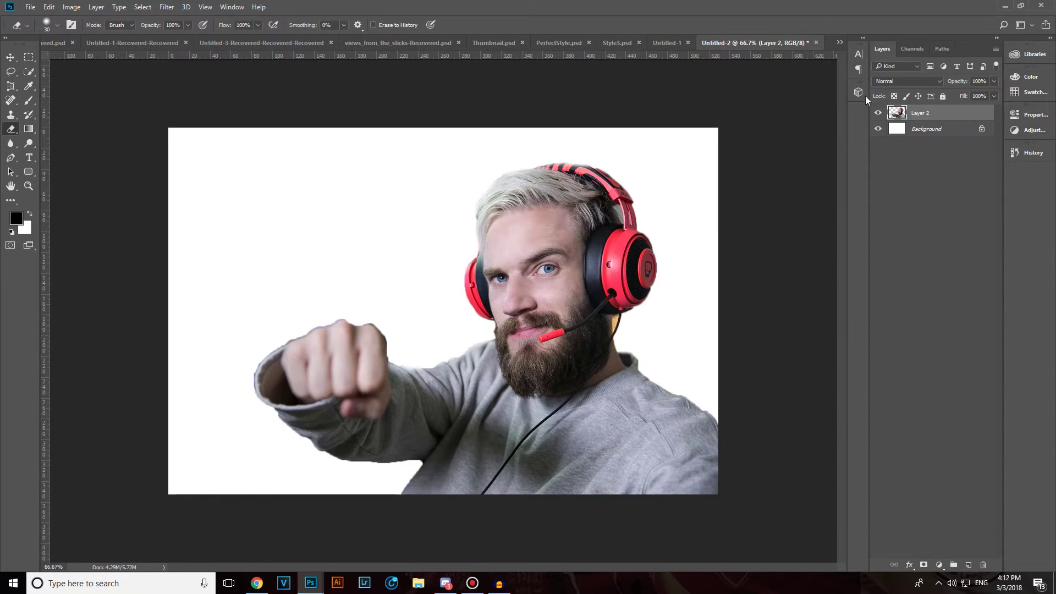
pyautogui.rightClick(944, 113)
pyautogui.click(951, 212)
pyautogui.rightClick(947, 112)
pyautogui.click(859, 70)
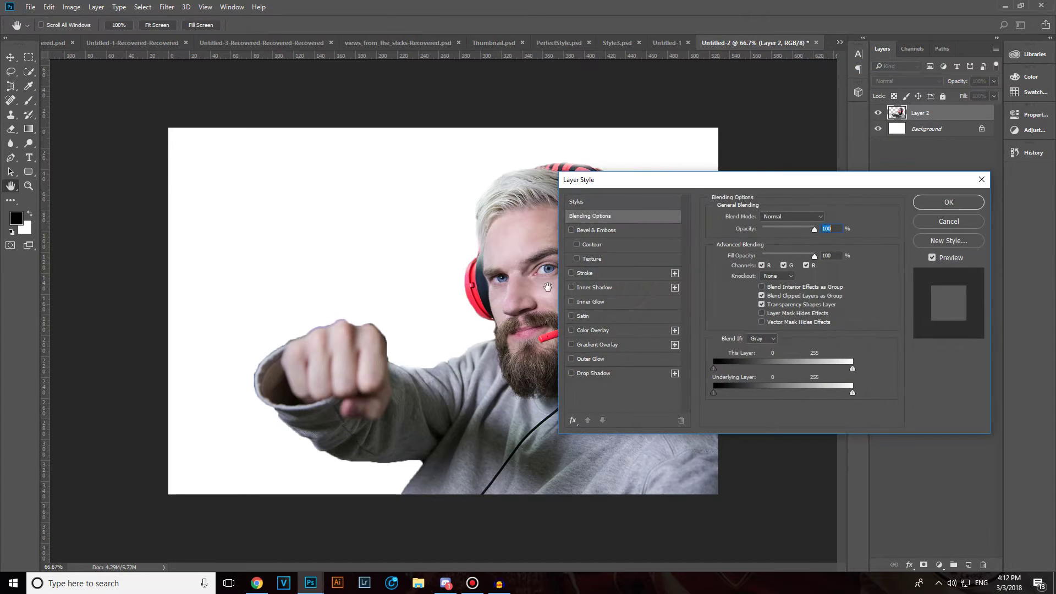
pyautogui.press('Escape')
pyautogui.press('e')
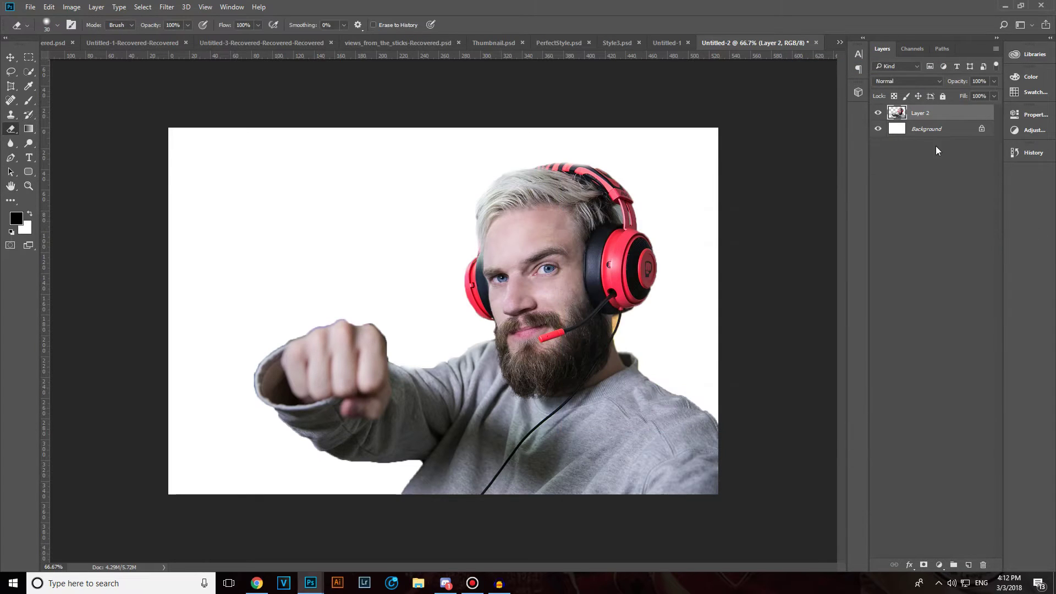
# - Add a Stroke layer effect to Layer 2 with a size of 13 px, outside position and white colour ffffff
pyautogui.press('h')
pyautogui.doubleClick(908, 115)
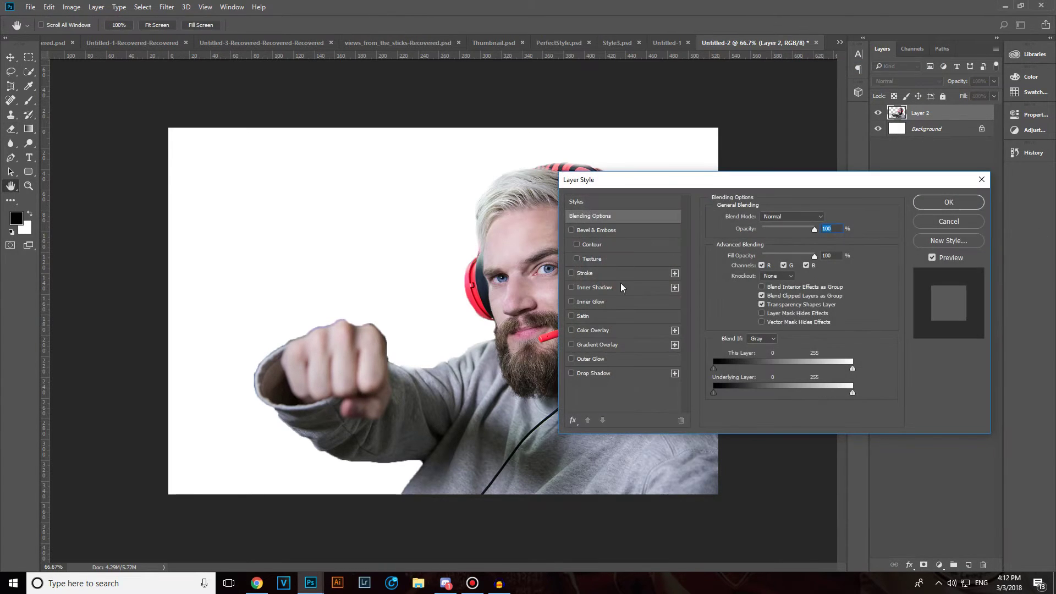
pyautogui.click(571, 273)
pyautogui.click(585, 272)
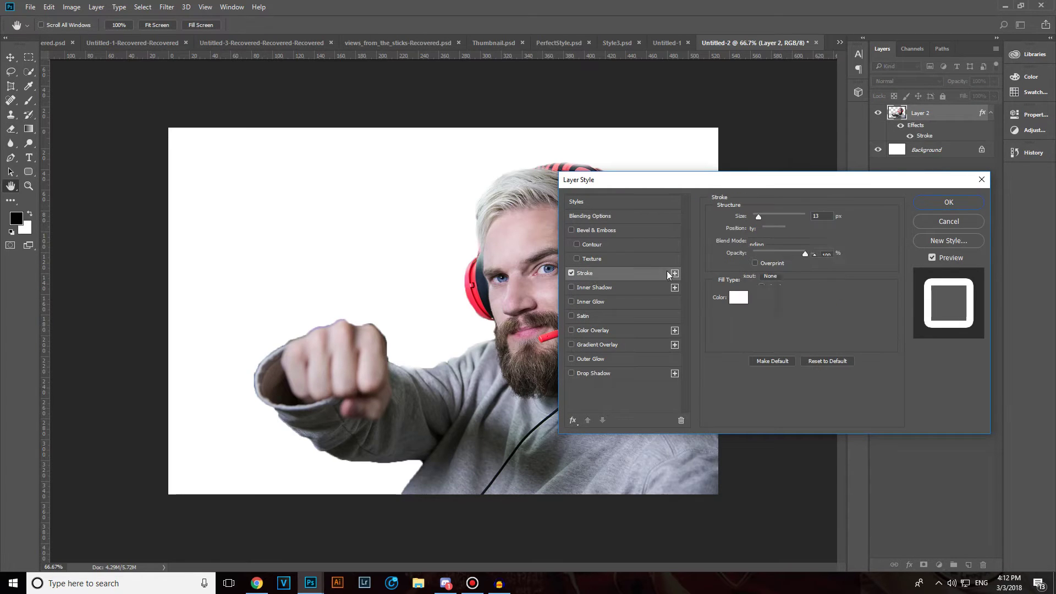
pyautogui.click(739, 297)
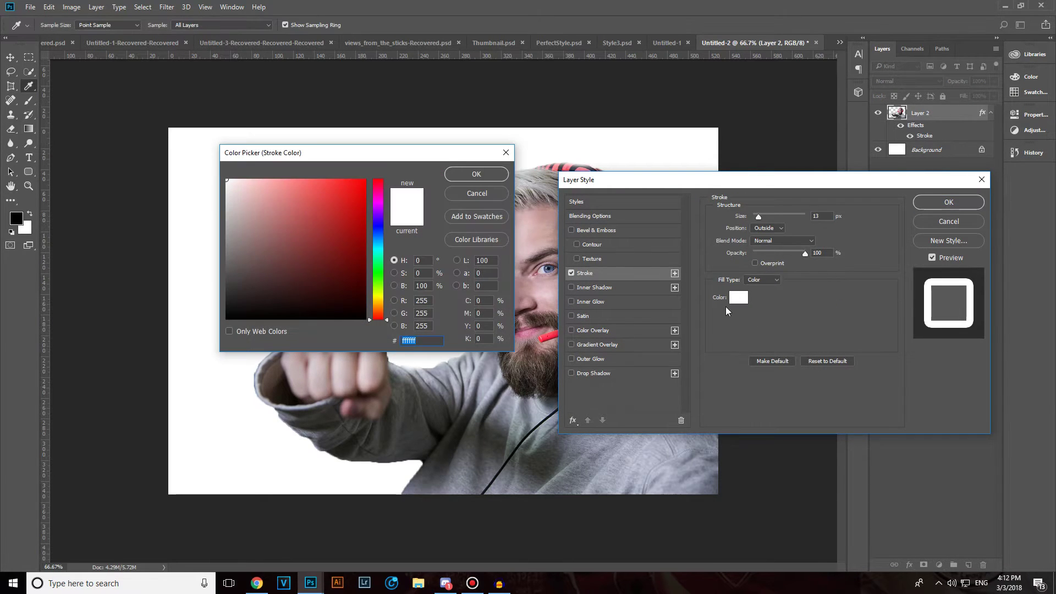
pyautogui.click(488, 174)
pyautogui.click(925, 206)
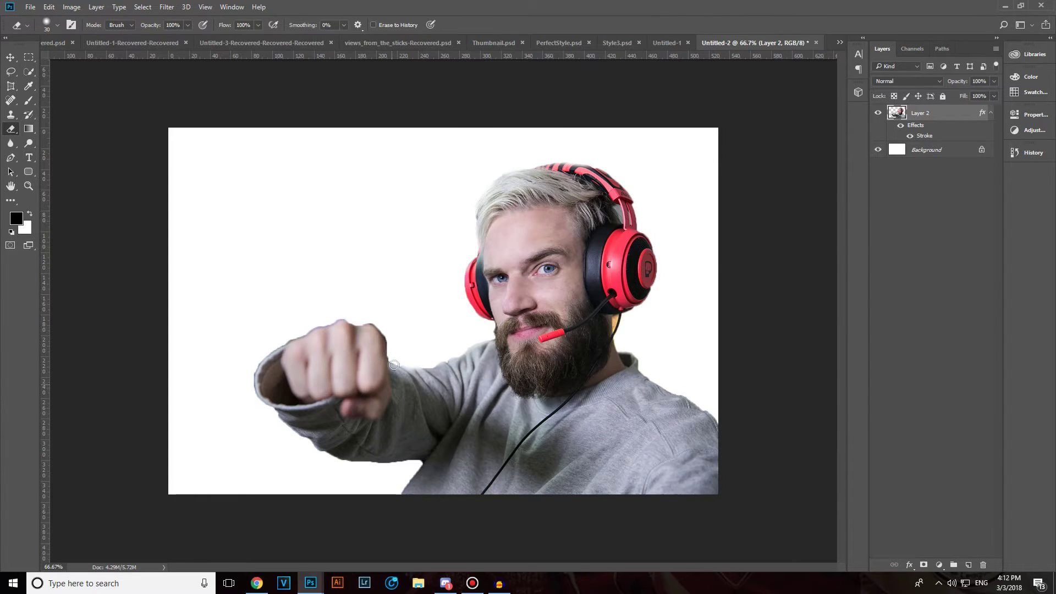
# - Unlock the white Background layer and hide it so the outlined cut-out sits on transparency
pyautogui.click(981, 150)
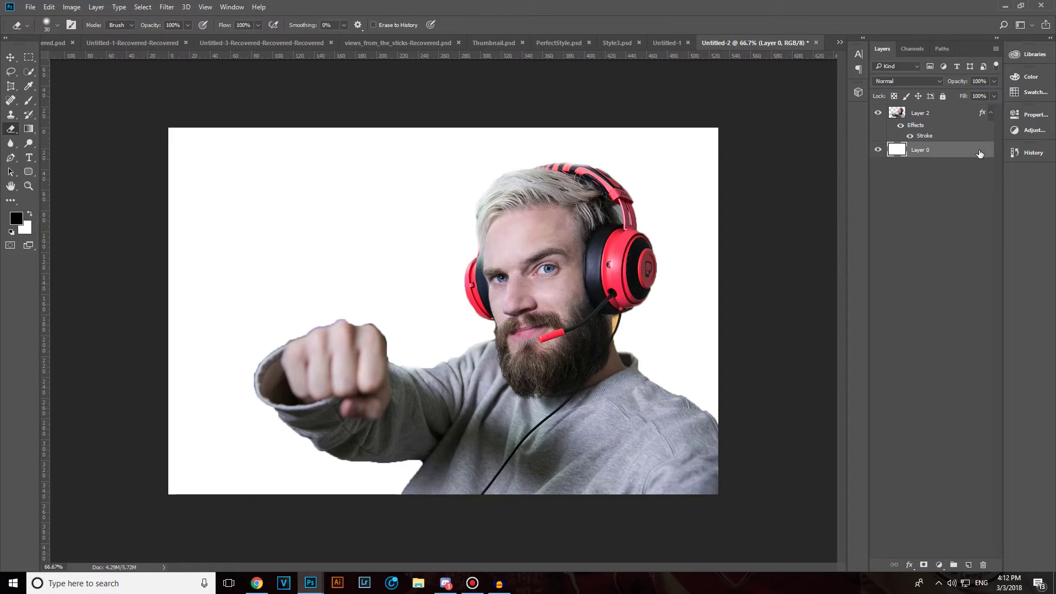
pyautogui.click(877, 149)
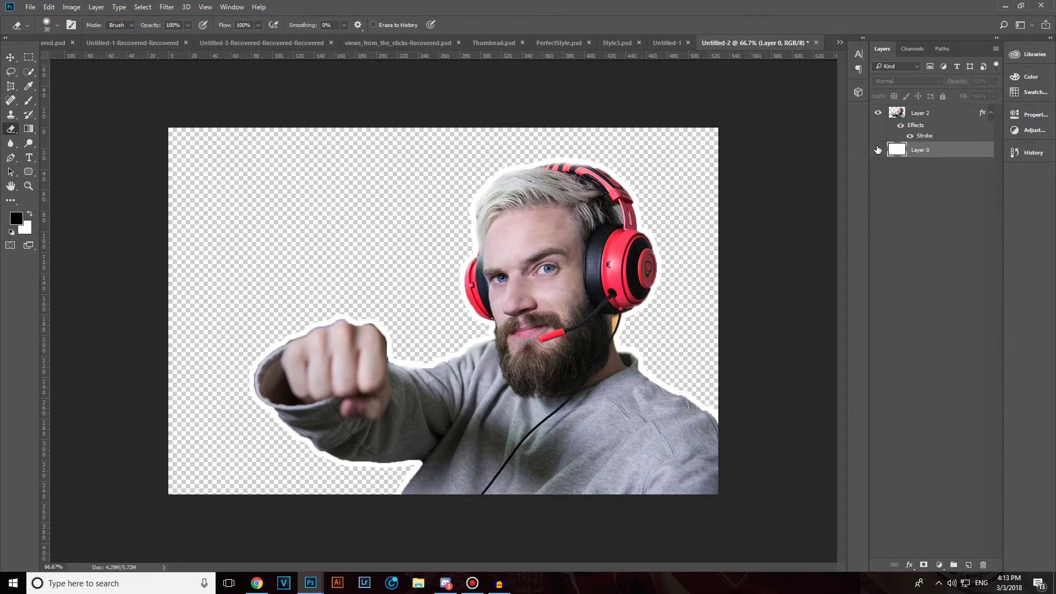
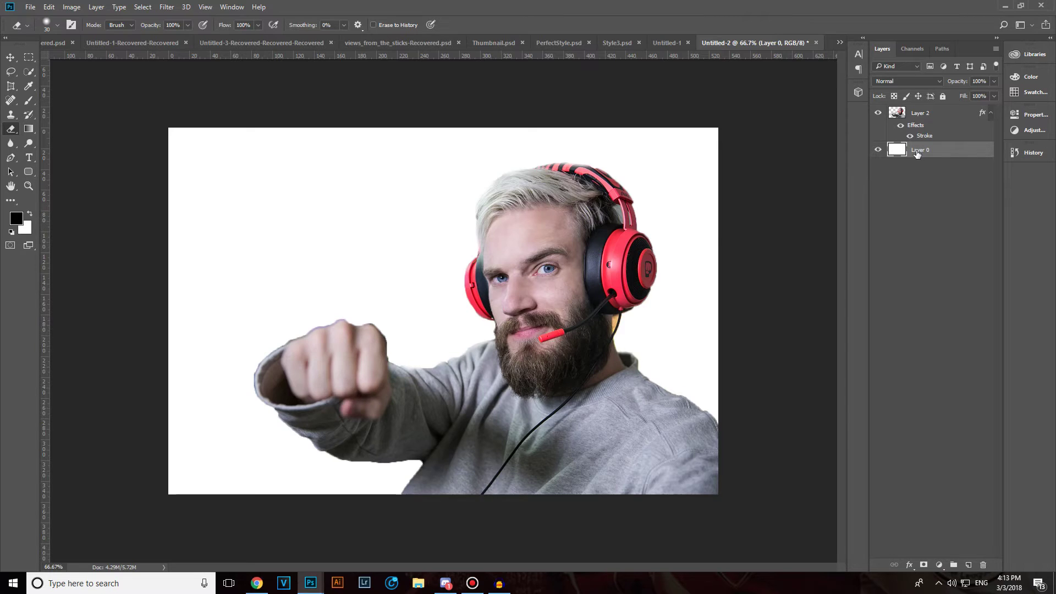
# - Fill Layer 0 with black behind the cut-out and make Layer 2 the active layer
pyautogui.hotkey('alt', 'BackSpace')
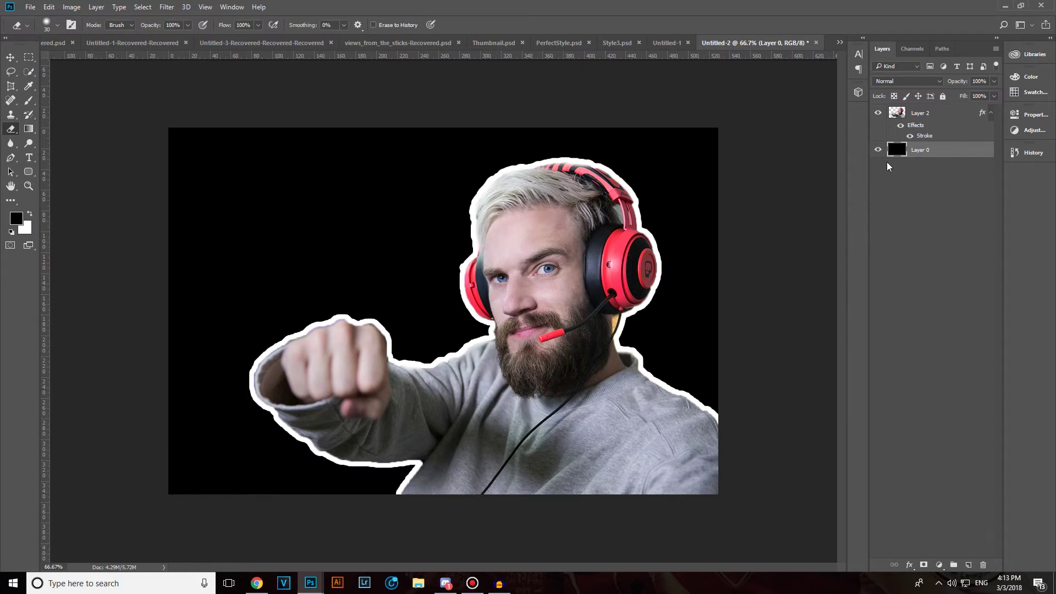
pyautogui.hotkey('ctrl', '+')
pyautogui.hotkey('ctrl', '+')
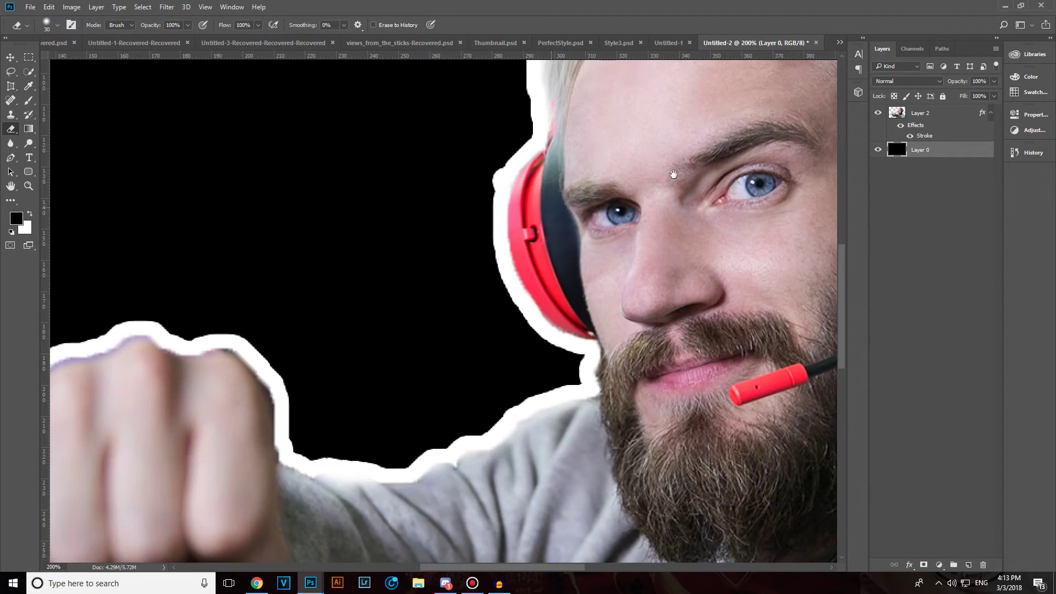
pyautogui.moveTo(687, 175); pyautogui.dragTo(655, 330)
pyautogui.click(944, 118)
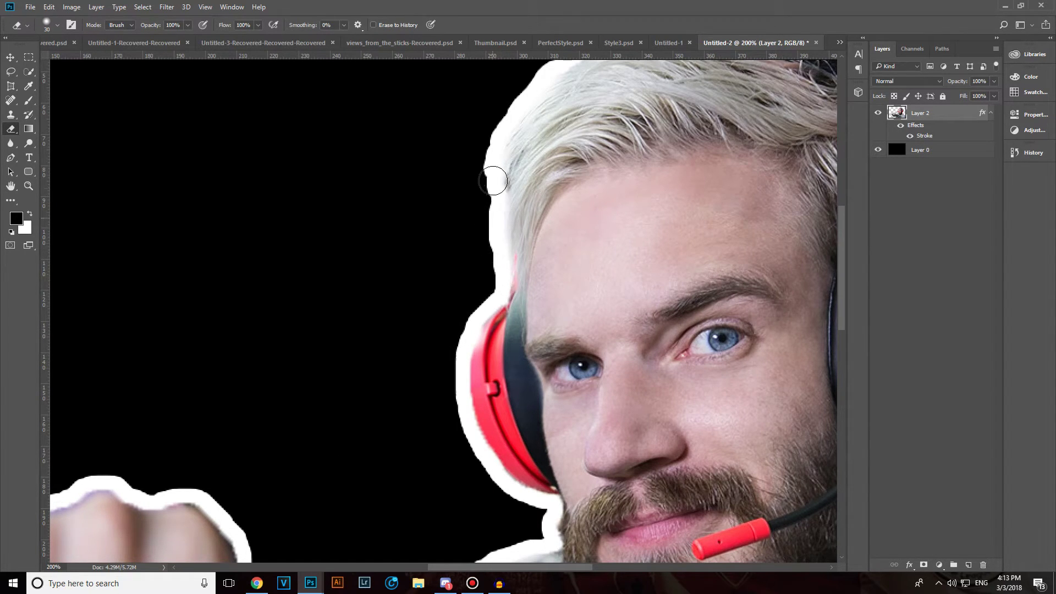
# - Examine the white outline against black around the hair, headset, beard, shoulders and sleeve
pyautogui.moveTo(574, 98); pyautogui.dragTo(453, 269)
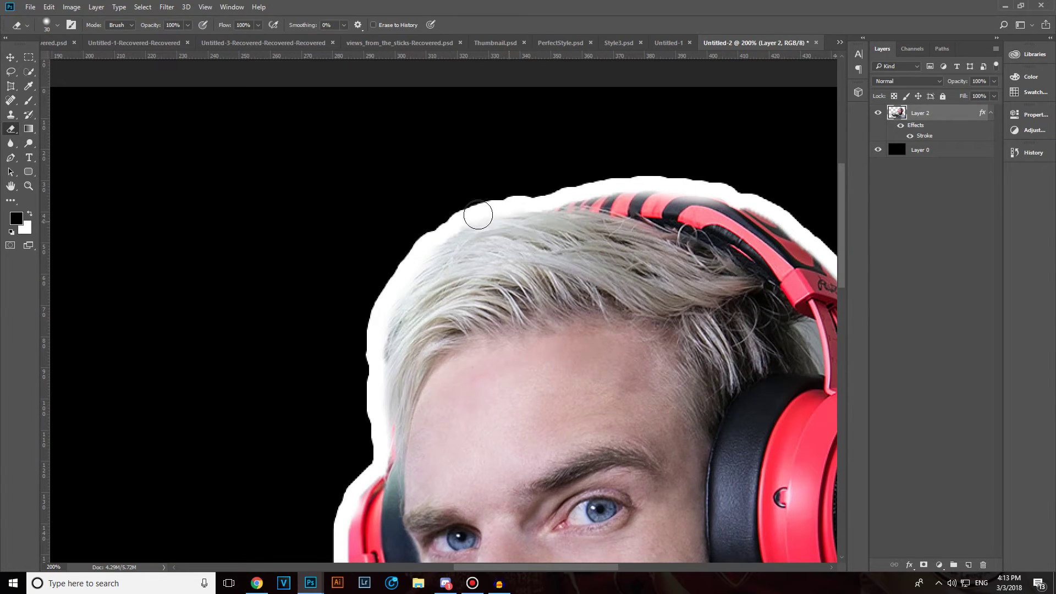
pyautogui.moveTo(469, 214)
pyautogui.mouseDown()
pyautogui.moveTo(424, 245)
pyautogui.moveTo(471, 217)
pyautogui.moveTo(623, 178)
pyautogui.mouseUp()
pyautogui.moveTo(798, 224); pyautogui.dragTo(586, 145)
pyautogui.moveTo(713, 513)
pyautogui.mouseDown()
pyautogui.moveTo(691, 526)
pyautogui.moveTo(732, 443)
pyautogui.moveTo(722, 363)
pyautogui.mouseUp()
pyautogui.hscroll(-5, 509, 348)
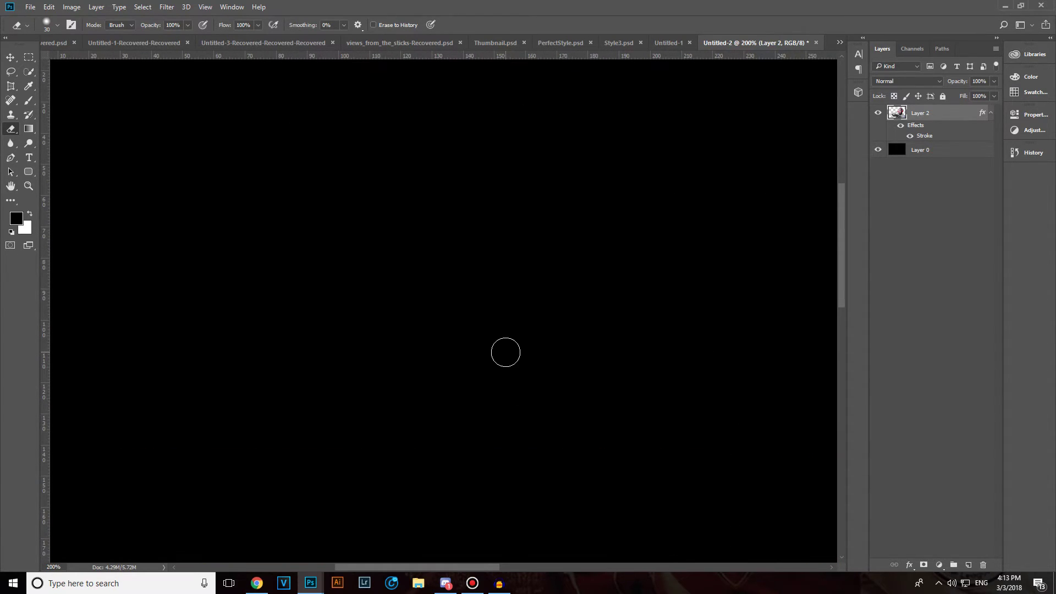
pyautogui.hotkey('ctrl', '-')
pyautogui.hotkey('ctrl', '-')
pyautogui.hotkey('ctrl', '-')
pyautogui.hotkey('ctrl', '+')
pyautogui.hotkey('ctrl', '+')
pyautogui.hotkey('ctrl', '+')
pyautogui.moveTo(521, 361); pyautogui.dragTo(220, 259)
pyautogui.moveTo(467, 295); pyautogui.dragTo(453, 372)
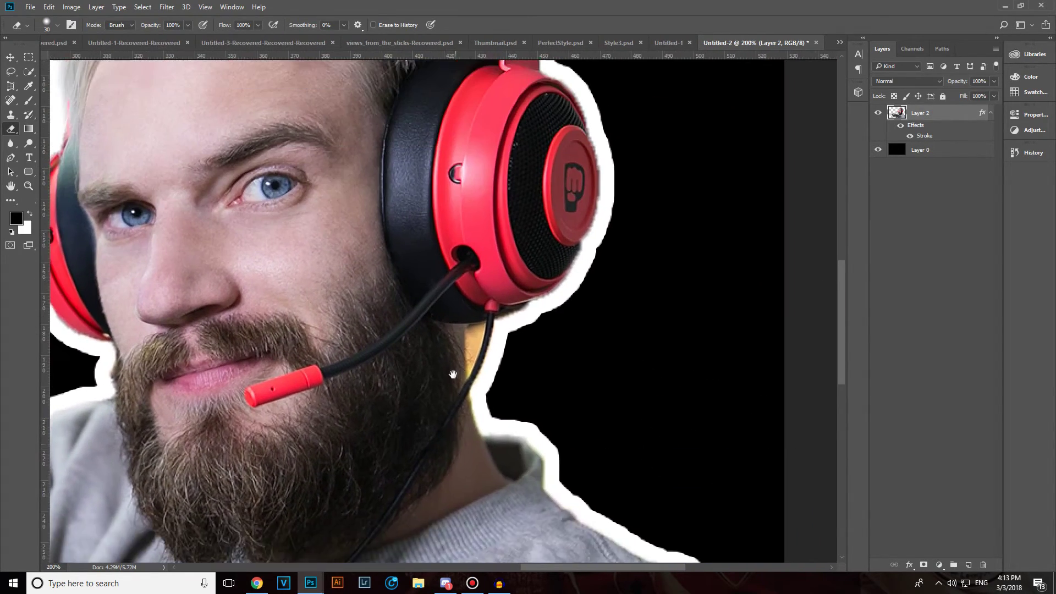
pyautogui.moveTo(242, 344); pyautogui.dragTo(324, 365)
pyautogui.moveTo(283, 484); pyautogui.dragTo(288, 427)
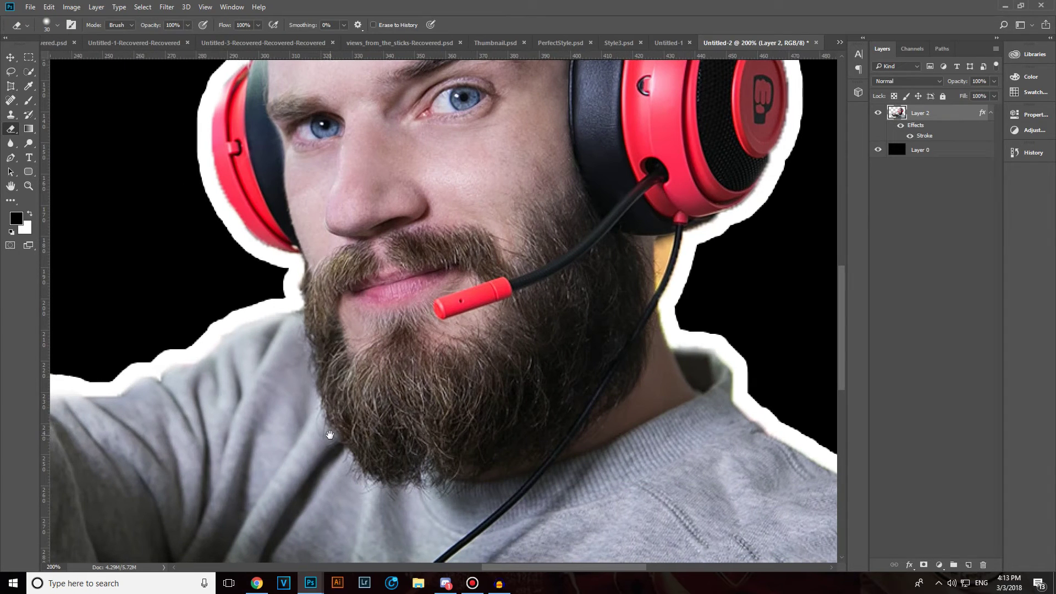
pyautogui.moveTo(578, 360); pyautogui.dragTo(498, 541)
pyautogui.moveTo(278, 286); pyautogui.dragTo(323, 363)
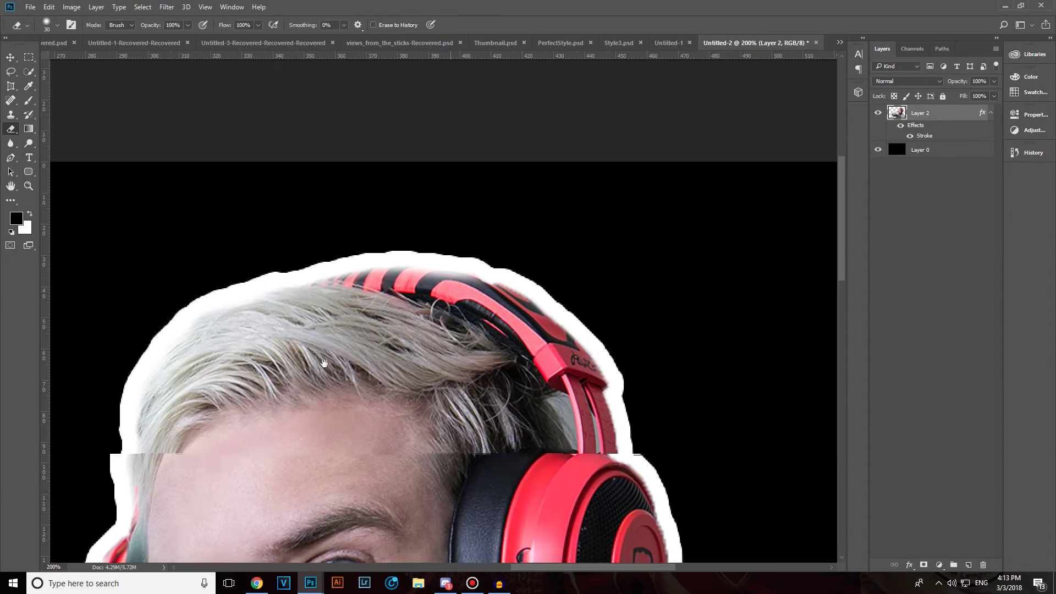
pyautogui.moveTo(306, 553); pyautogui.dragTo(365, 507)
pyautogui.scroll(-20, 365, 506)
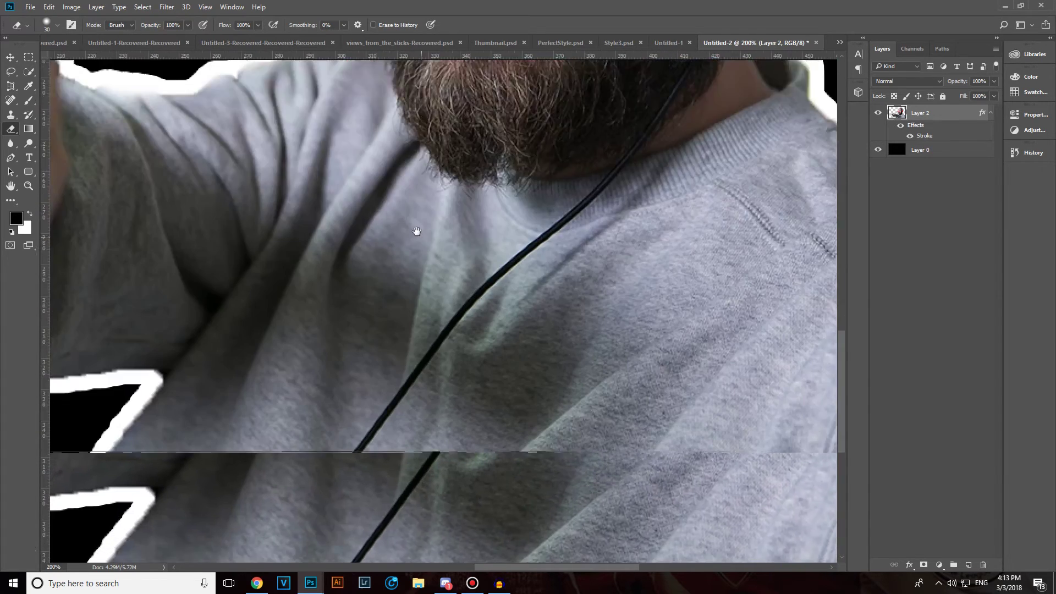
pyautogui.scroll(20, 419, 398)
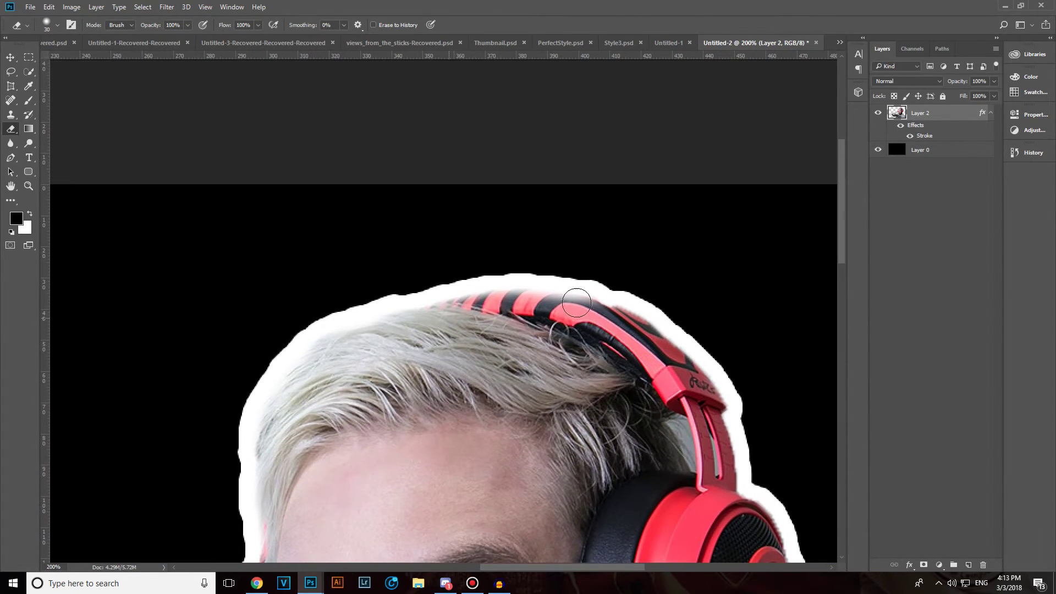
pyautogui.moveTo(576, 302)
pyautogui.mouseDown()
pyautogui.moveTo(590, 283)
pyautogui.moveTo(449, 280)
pyautogui.moveTo(292, 338)
pyautogui.moveTo(249, 401)
pyautogui.moveTo(242, 459)
pyautogui.moveTo(258, 504)
pyautogui.mouseUp()
pyautogui.hotkey('ctrl', '0')
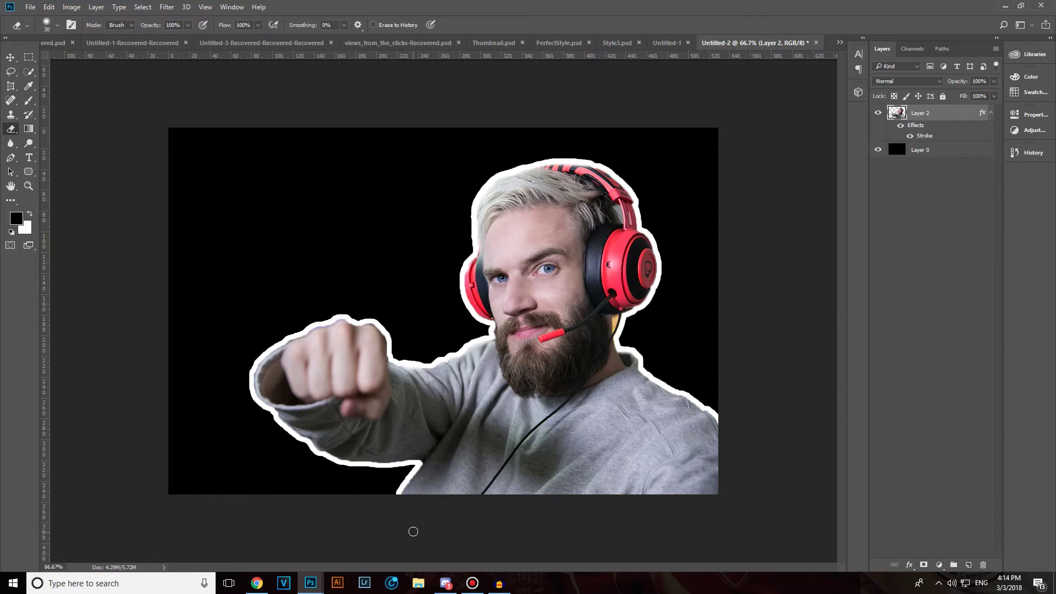
# - Paste the original photo as a new layer and place it between Layer 2 and the black Layer 0
pyautogui.hotkey('ctrl', 'v')
pyautogui.moveTo(907, 114); pyautogui.dragTo(916, 151)
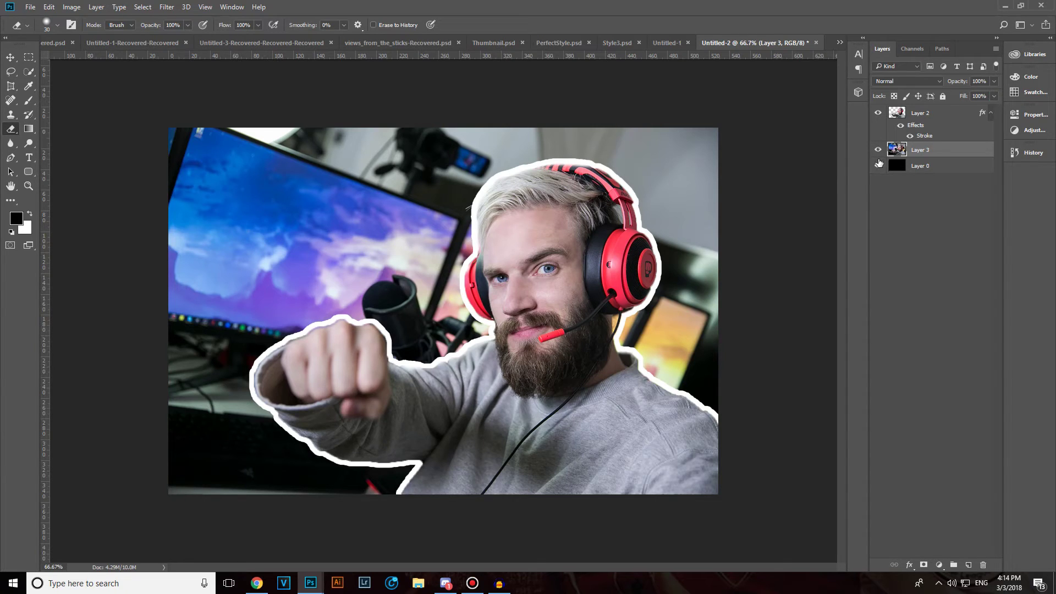
pyautogui.click(878, 165)
pyautogui.click(877, 112)
pyautogui.click(878, 113)
# - Add a black Outer Glow to Layer 2 with Normal blending, 100% opacity, 100% spread, 32 px size and 100% range
pyautogui.click(911, 136)
pyautogui.doubleClick(922, 136)
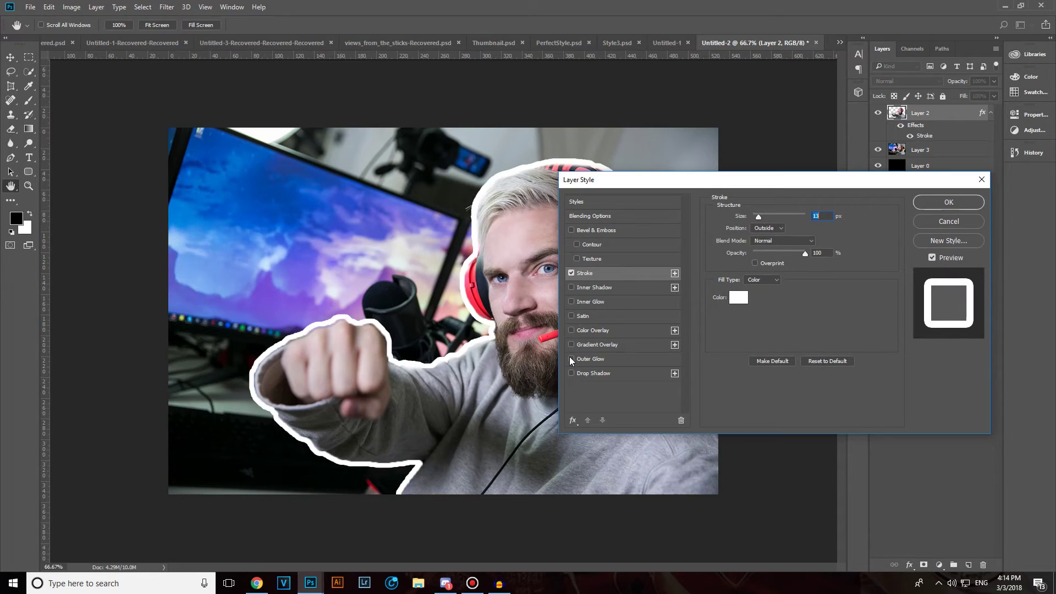
pyautogui.click(571, 358)
pyautogui.click(590, 359)
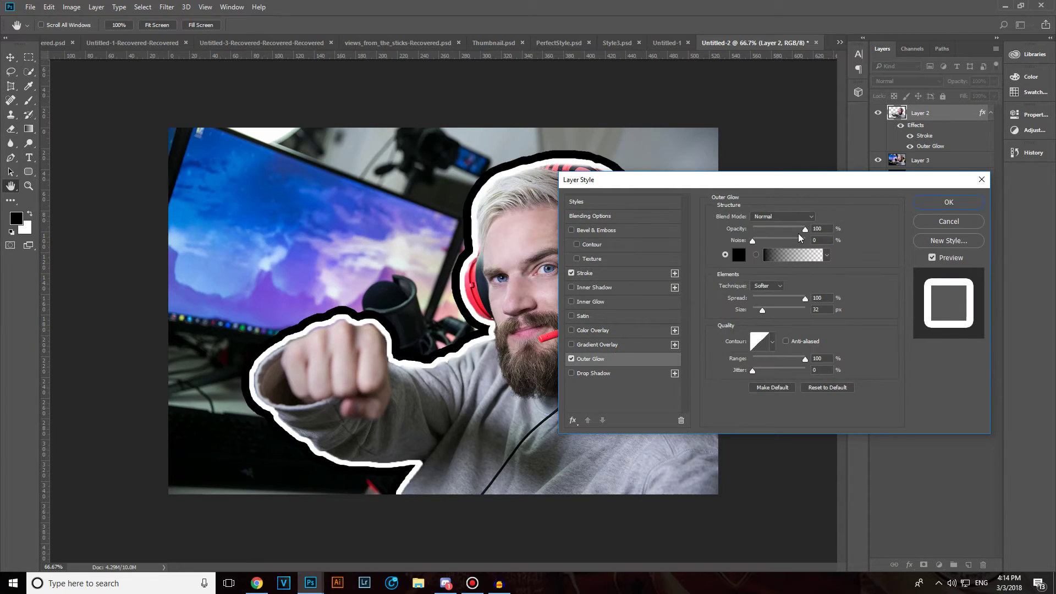
pyautogui.moveTo(758, 297); pyautogui.dragTo(919, 298)
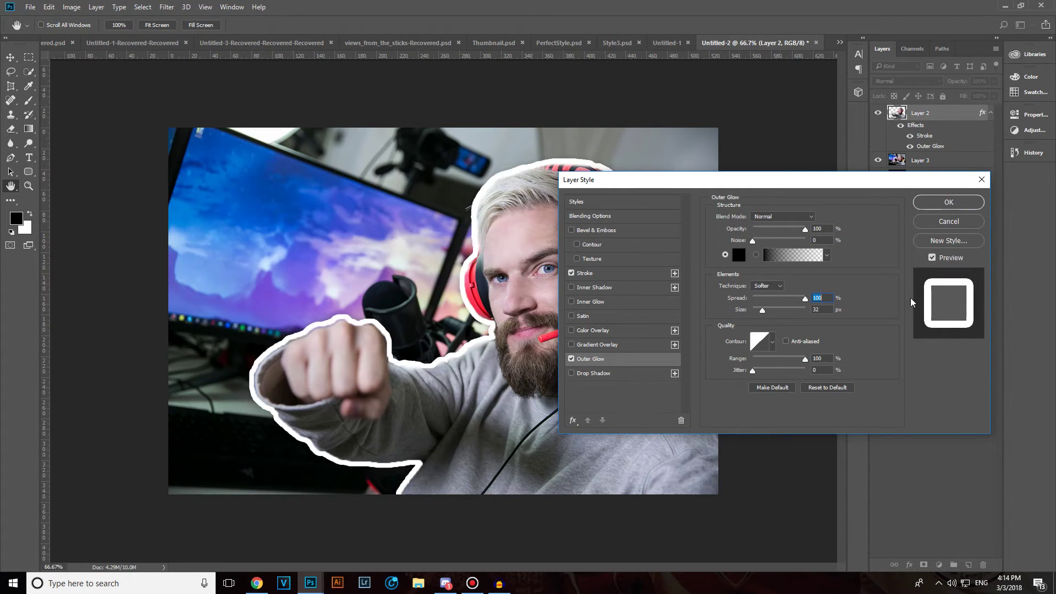
pyautogui.moveTo(753, 358); pyautogui.dragTo(890, 367)
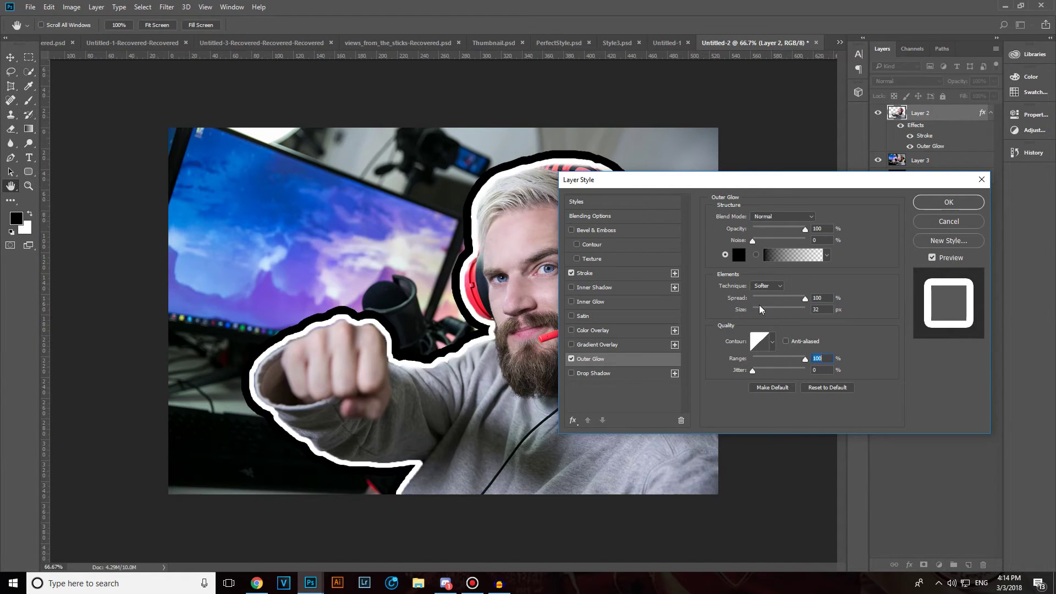
pyautogui.click(767, 212)
pyautogui.click(778, 213)
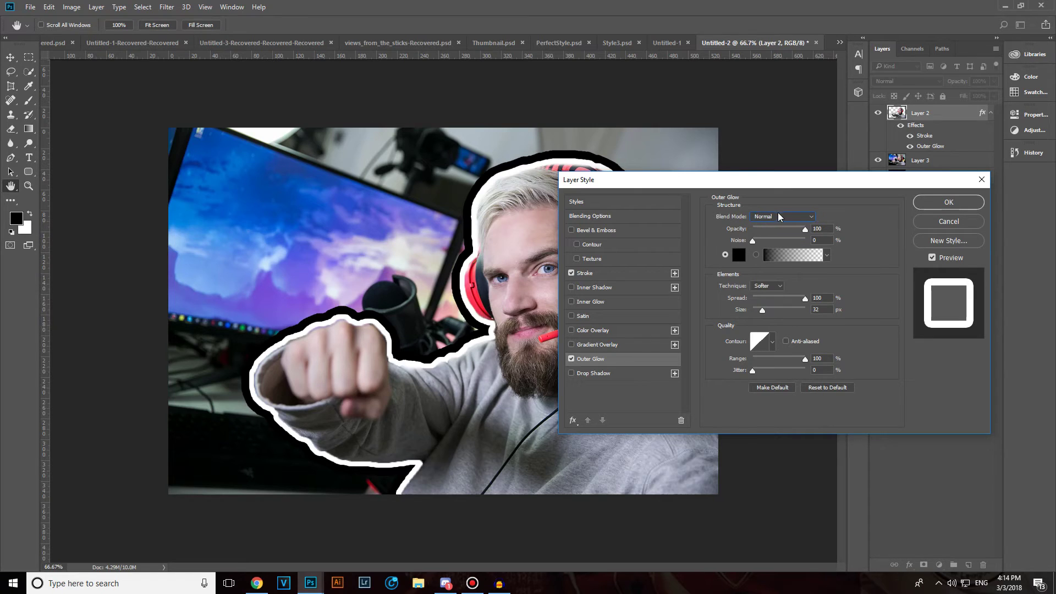
pyautogui.click(932, 206)
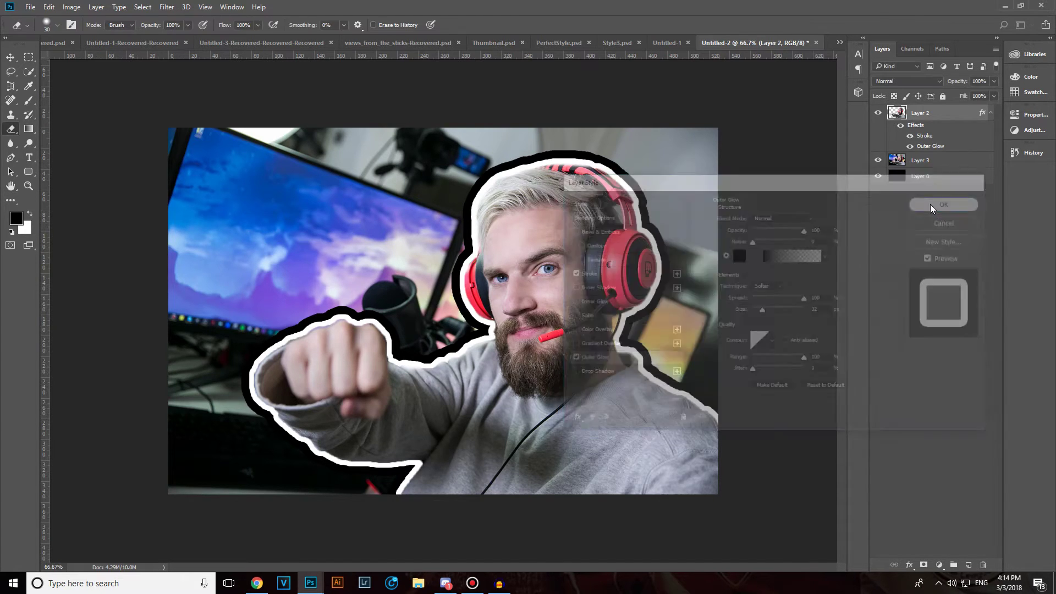
# - Select Layer 3 and hide and reshow it to compare the outline on black and on the photo
pyautogui.hotkey('ctrl', '-')
pyautogui.press('e')
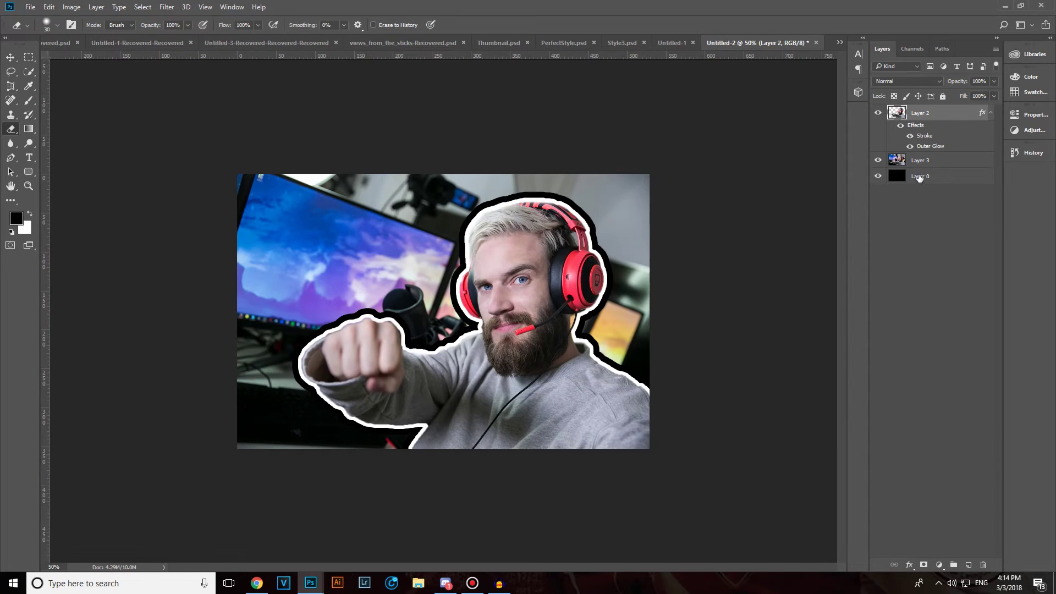
pyautogui.click(895, 158)
pyautogui.click(880, 161)
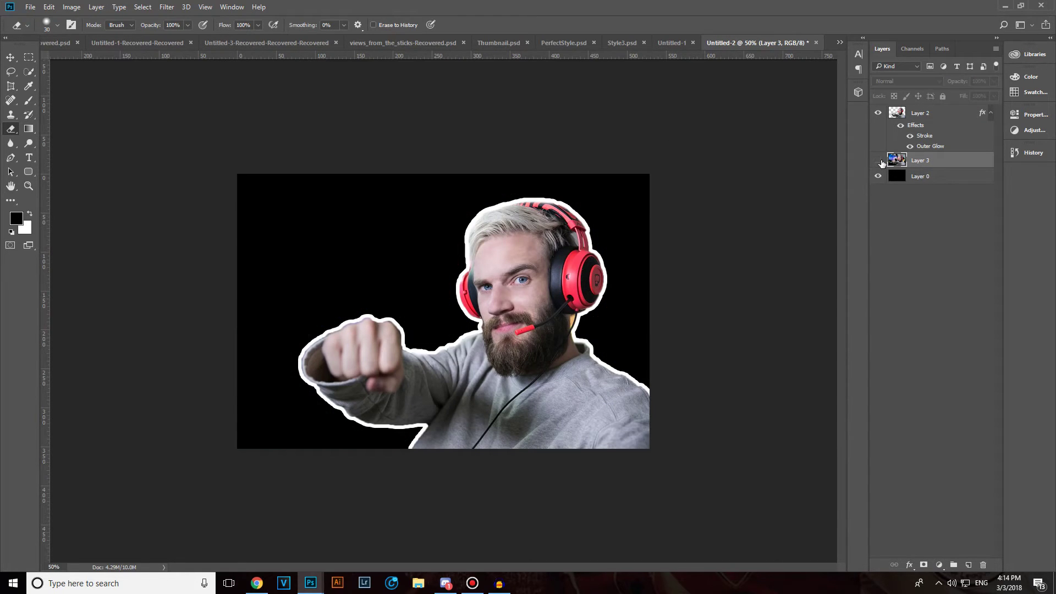
pyautogui.click(879, 161)
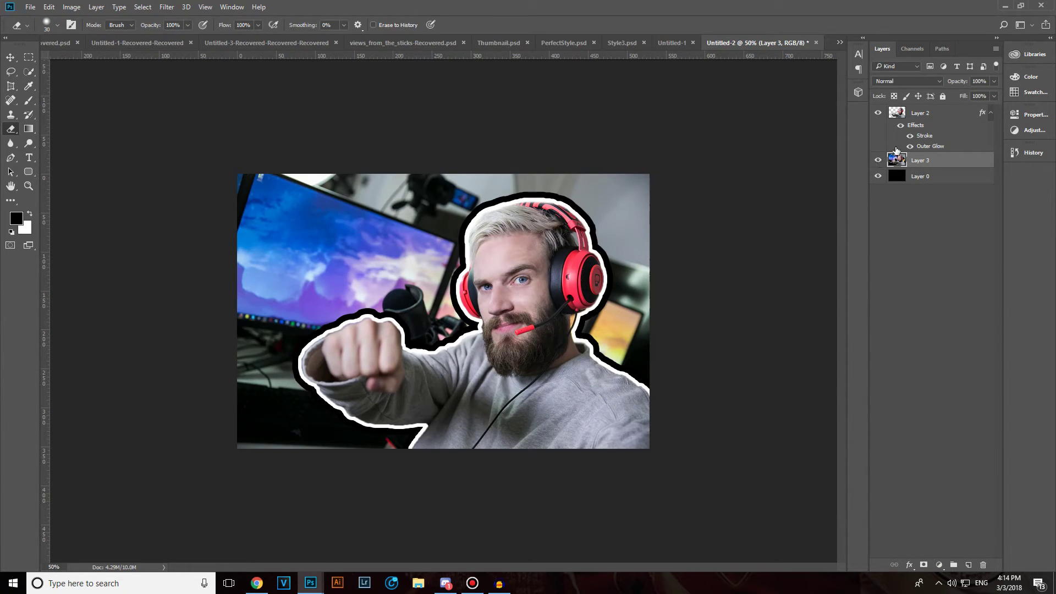
pyautogui.hotkey('ctrl', '+')
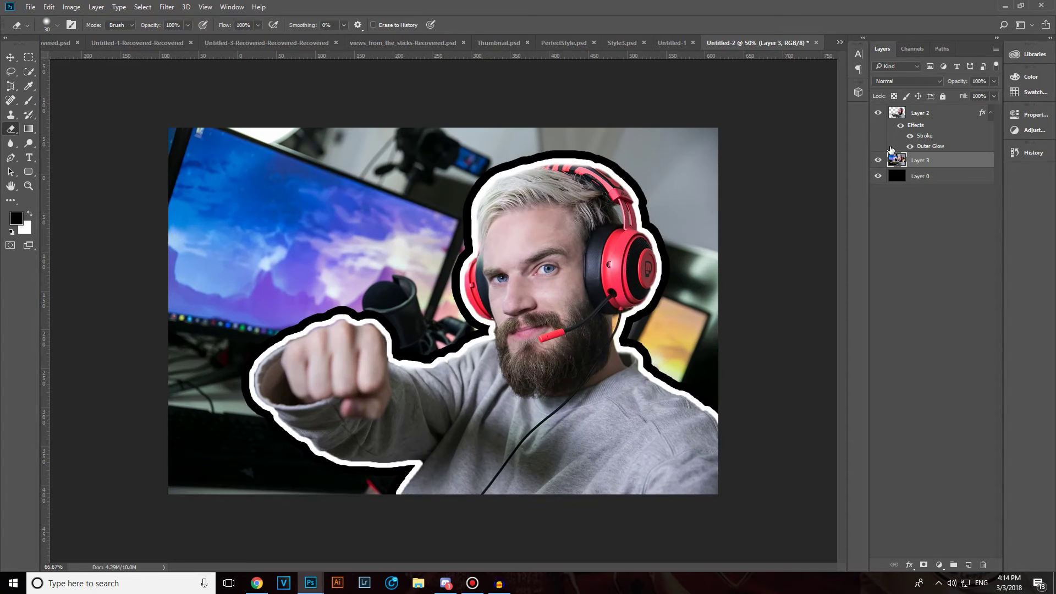
# - Apply a Motion Blur to Layer 3 with an angle of 0° and a distance of 111 pixels
pyautogui.click(165, 6)
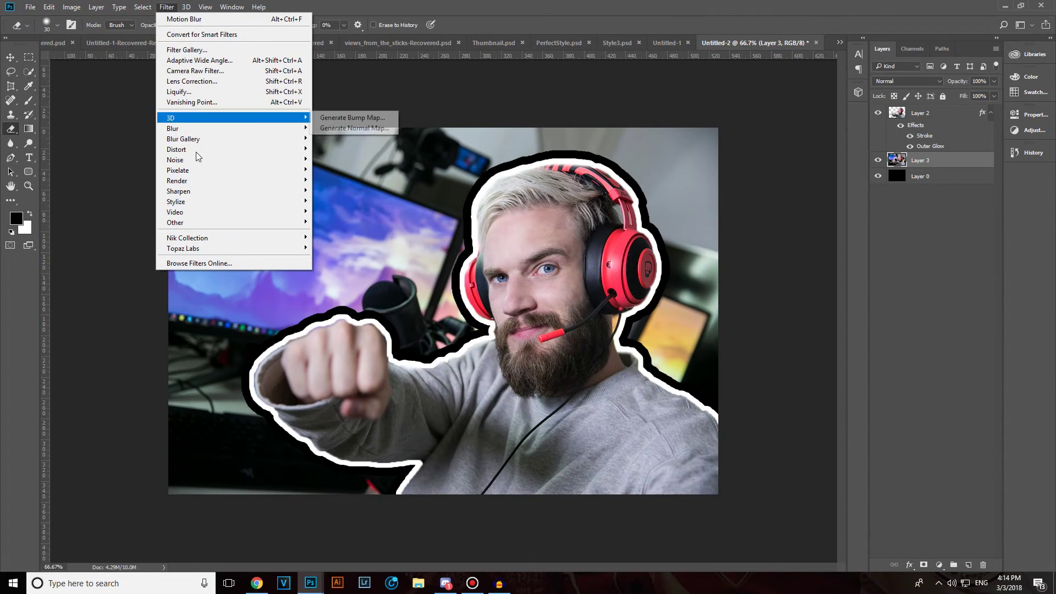
pyautogui.moveTo(270, 127)
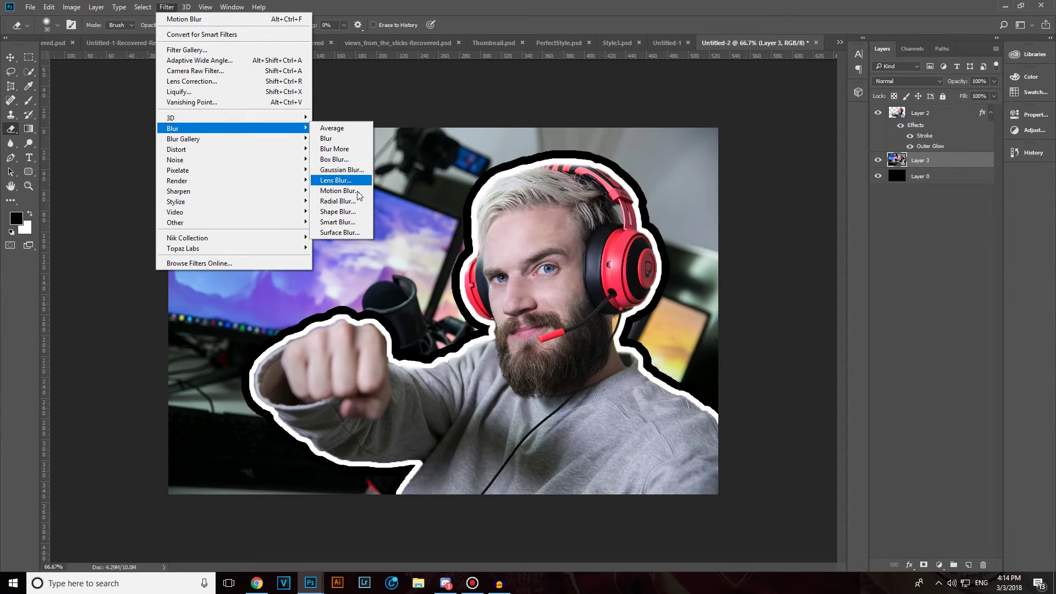
pyautogui.click(359, 192)
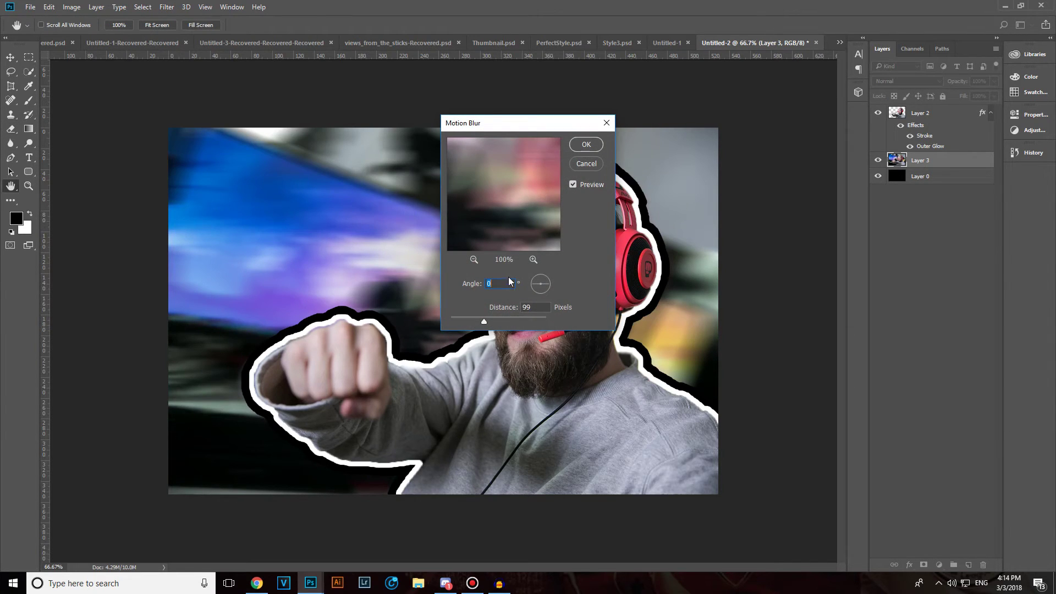
pyautogui.write('111')
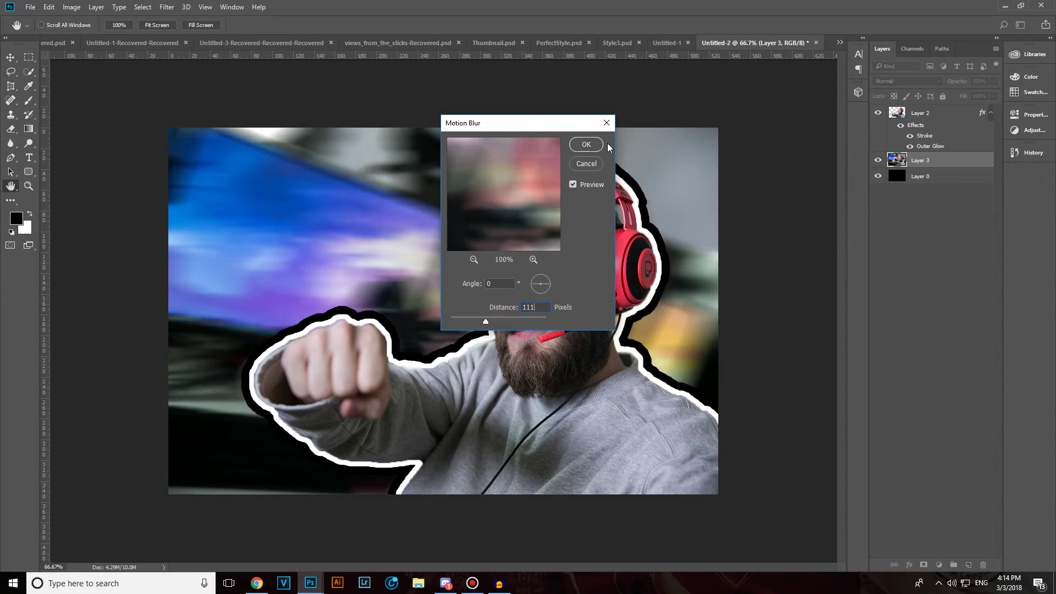
pyautogui.click(587, 145)
pyautogui.press('e')
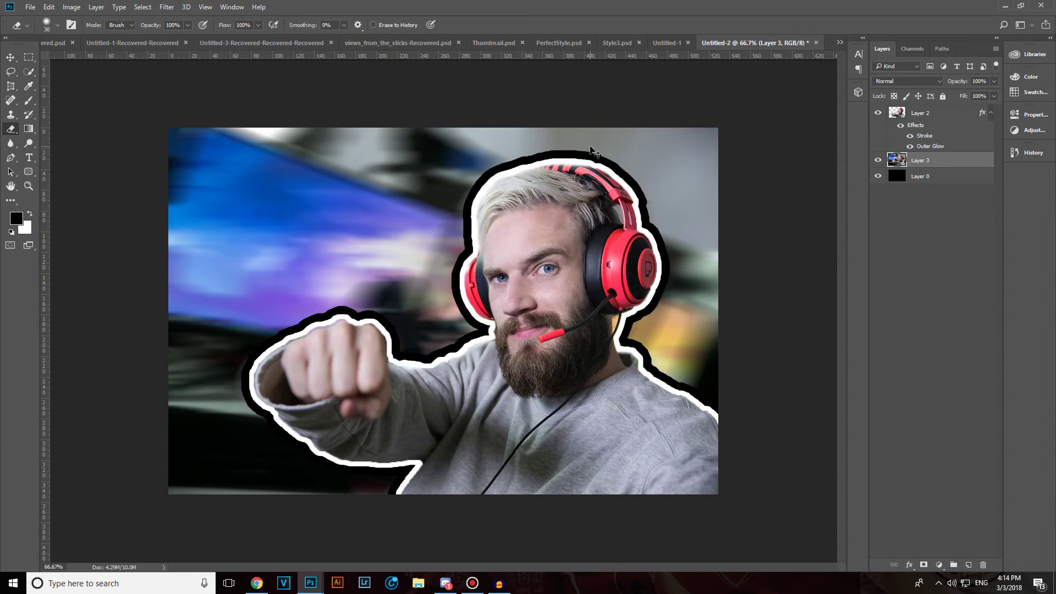
pyautogui.hotkey('ctrl', '-')
pyautogui.hotkey('ctrl', '-')
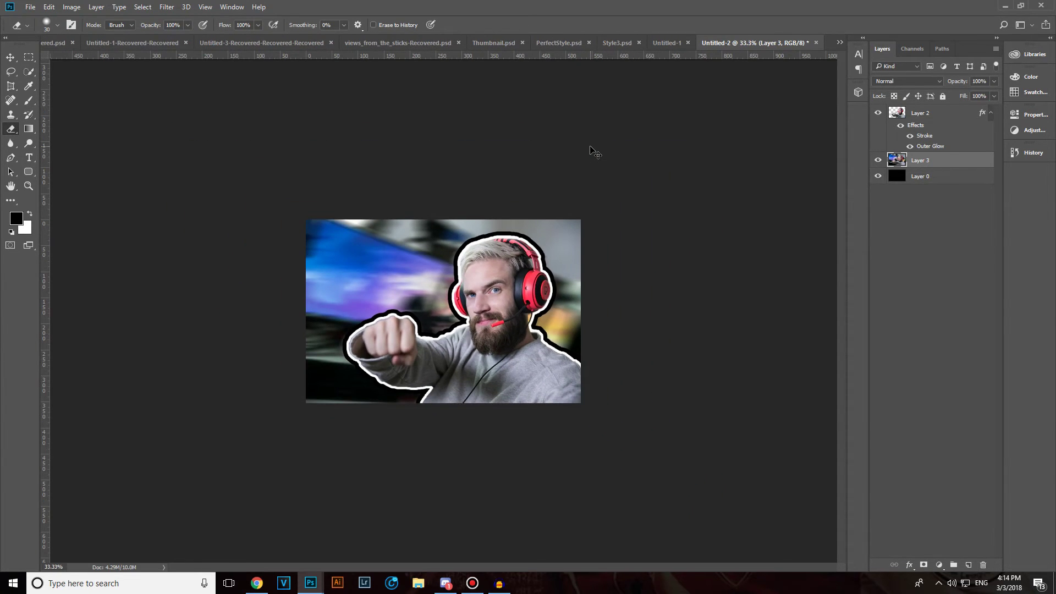
pyautogui.hotkey('ctrl', '+')
pyautogui.hotkey('ctrl', '+')
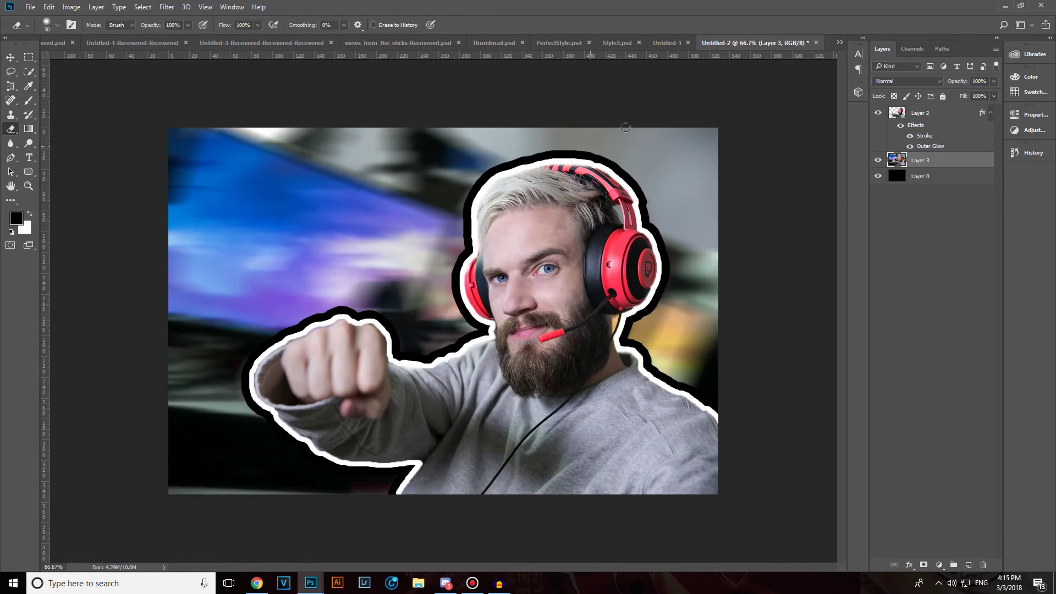
# - Add a white Drop Shadow to Layer 2 with Normal blending, 100% opacity, 0 px distance, 100% spread and 43 px size
pyautogui.doubleClick(929, 146)
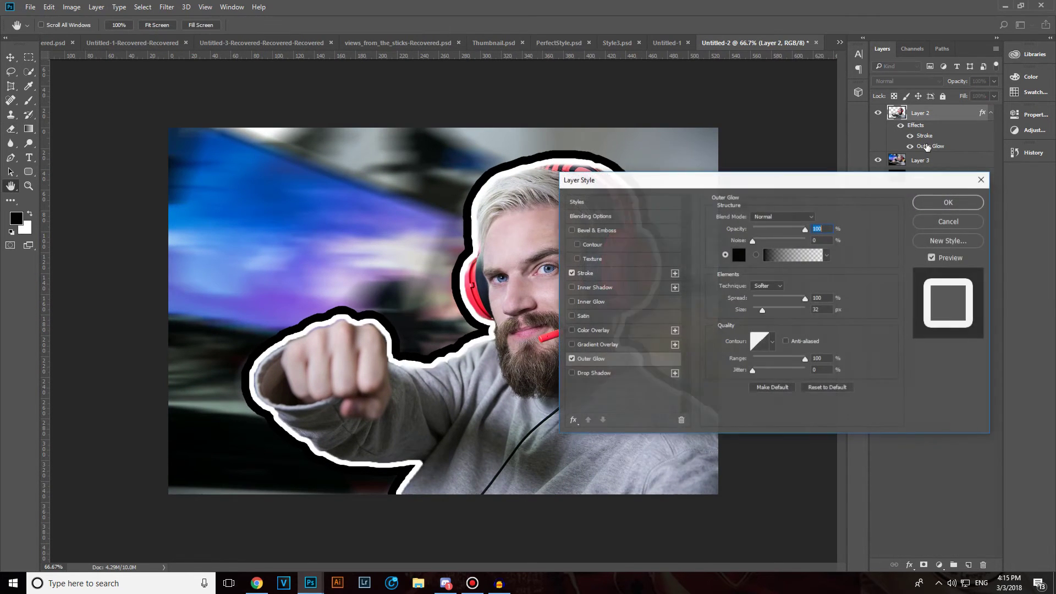
pyautogui.click(571, 358)
pyautogui.click(571, 359)
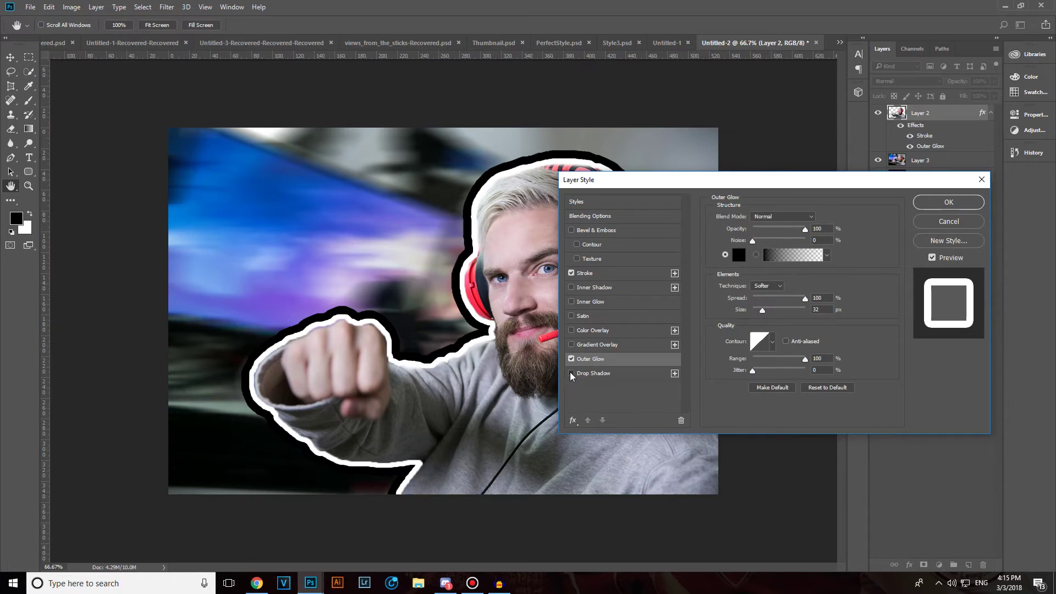
pyautogui.click(572, 373)
pyautogui.click(599, 374)
pyautogui.moveTo(760, 278)
pyautogui.mouseDown()
pyautogui.moveTo(838, 285)
pyautogui.moveTo(753, 288)
pyautogui.moveTo(770, 286)
pyautogui.moveTo(750, 267)
pyautogui.mouseUp()
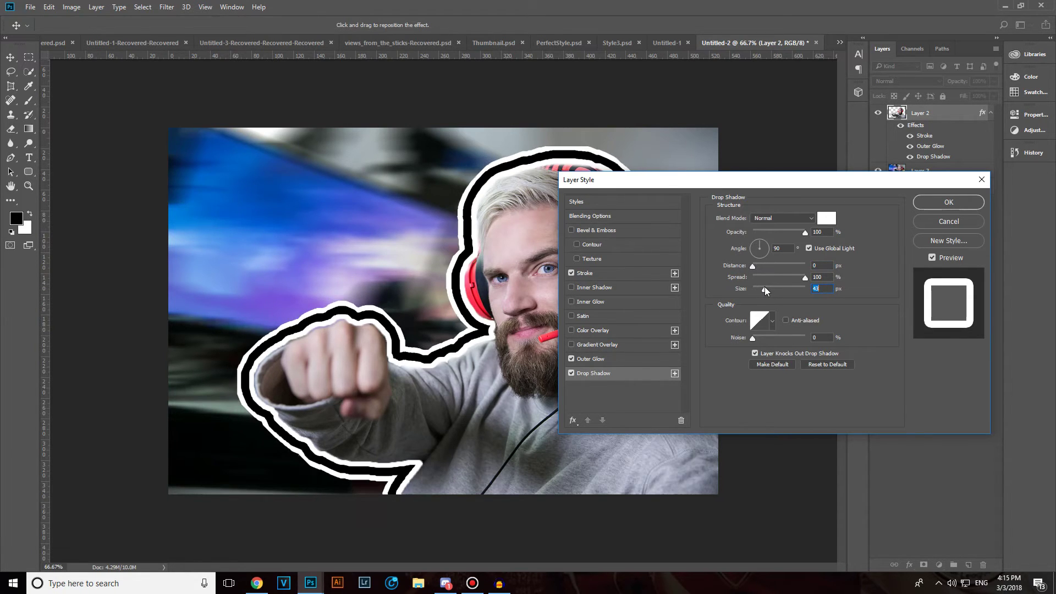
# - Add a second, black Multiply Drop Shadow to Layer 2 with 100% opacity and both distance and size at 0 px
pyautogui.click(573, 419)
pyautogui.click(575, 422)
pyautogui.click(575, 421)
pyautogui.click(717, 405)
pyautogui.click(573, 419)
pyautogui.click(599, 389)
pyautogui.click(792, 232)
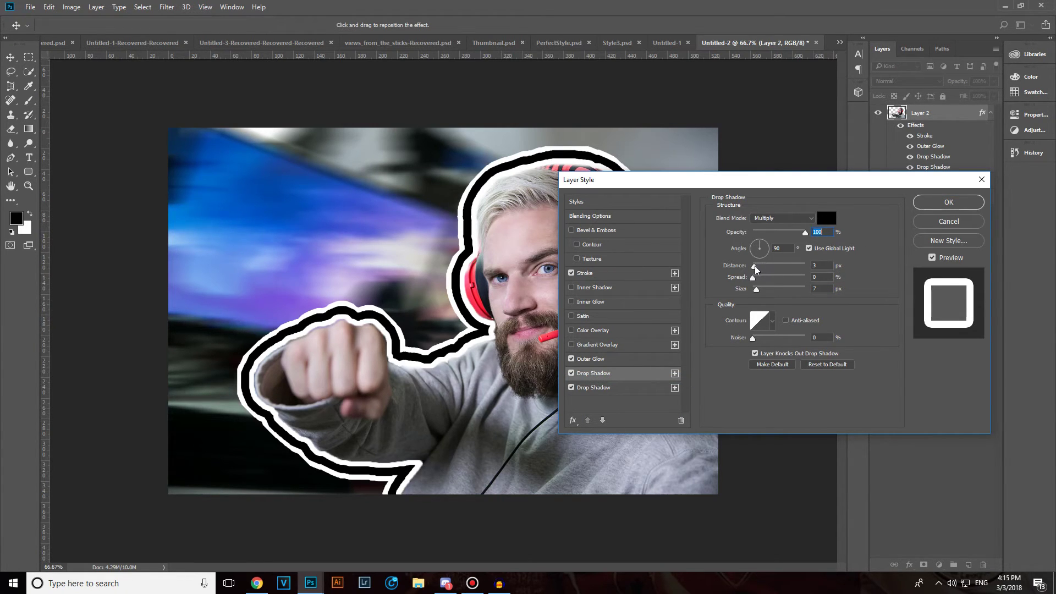
pyautogui.moveTo(755, 268); pyautogui.dragTo(752, 293)
# - Toggle both Drop Shadows of Layer 2 off and on in turn to compare what each adds to the outline
pyautogui.click(570, 374)
pyautogui.click(571, 373)
pyautogui.click(571, 388)
pyautogui.click(570, 387)
pyautogui.click(571, 373)
pyautogui.click(571, 373)
pyautogui.click(568, 388)
pyautogui.click(569, 388)
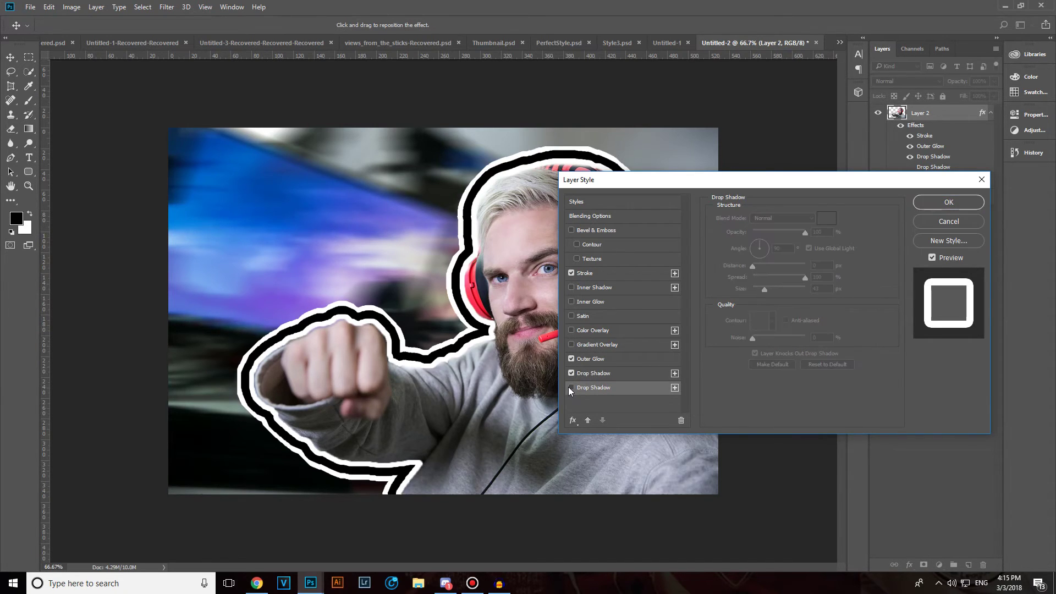
pyautogui.click(569, 387)
pyautogui.click(570, 386)
pyautogui.click(570, 386)
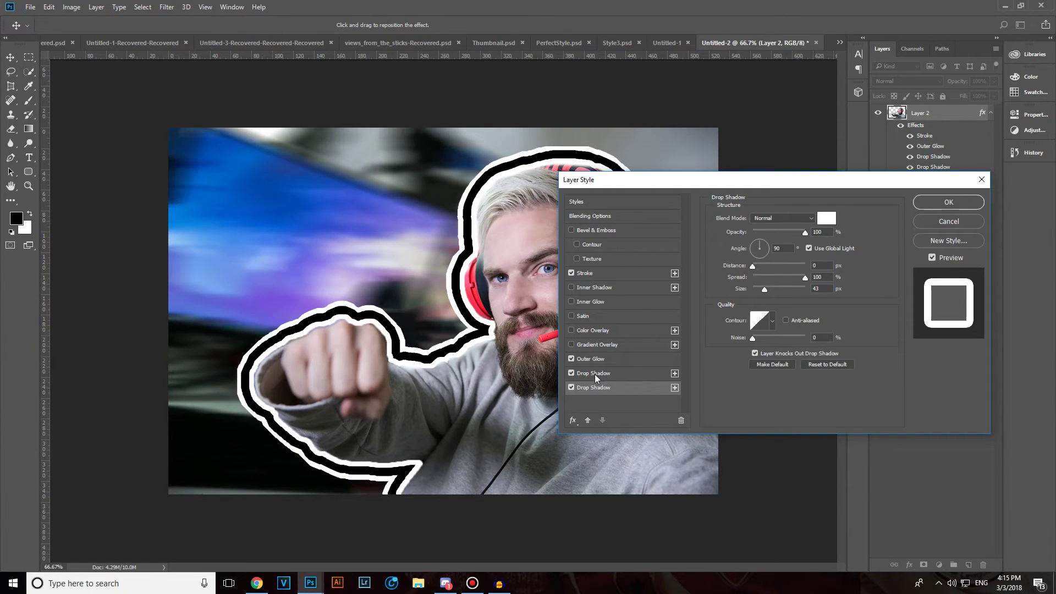
pyautogui.click(595, 374)
pyautogui.click(571, 373)
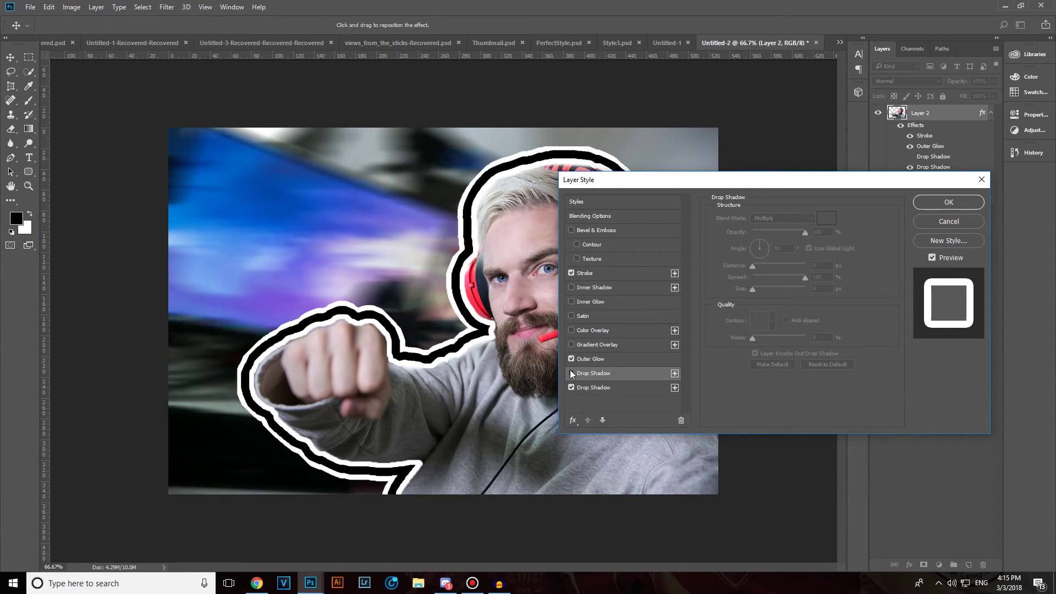
pyautogui.click(570, 373)
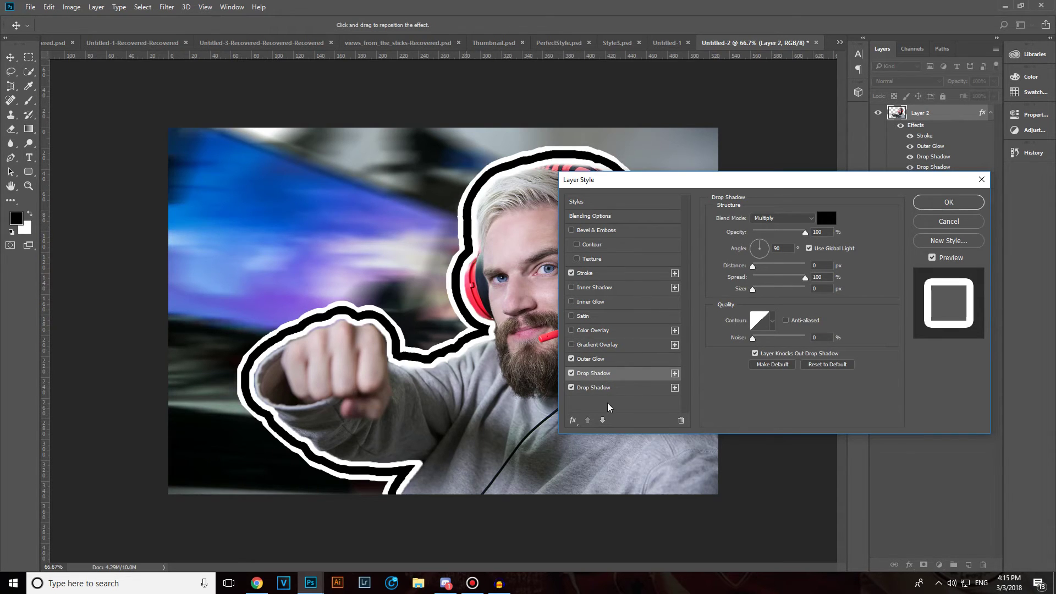
# - Disable the lower Drop Shadow and make the upper one white (ffffff) with Normal blending and a size of 43 px
pyautogui.click(571, 388)
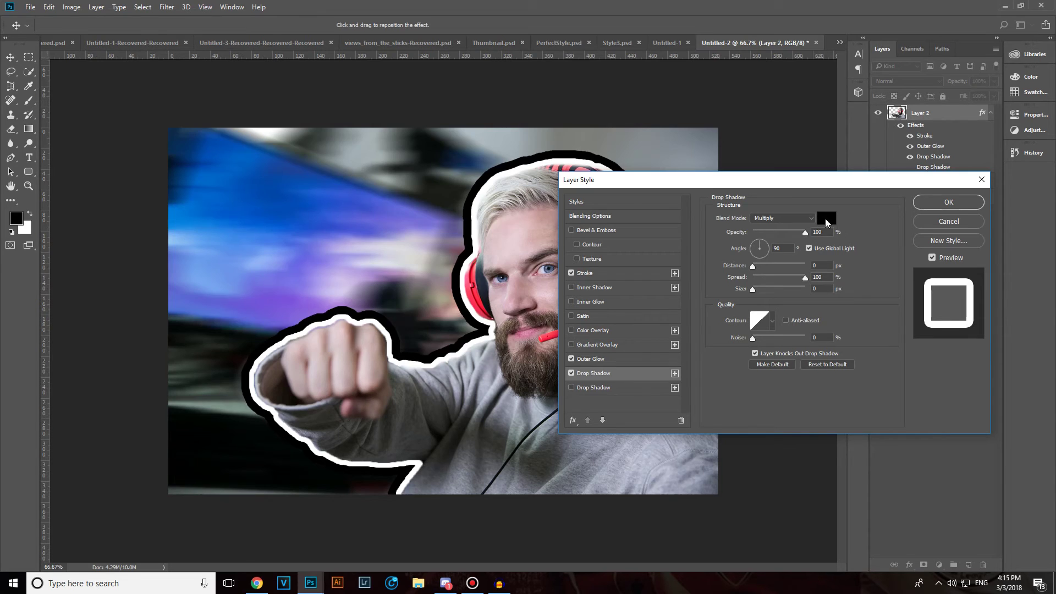
pyautogui.click(825, 219)
pyautogui.write('ffffff')
pyautogui.click(477, 173)
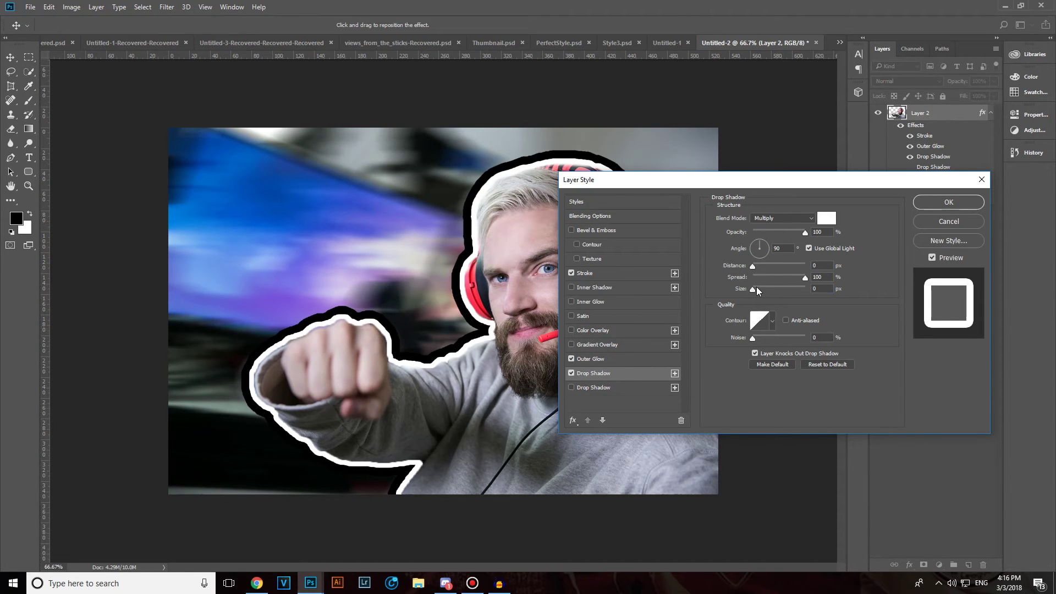
pyautogui.click(756, 218)
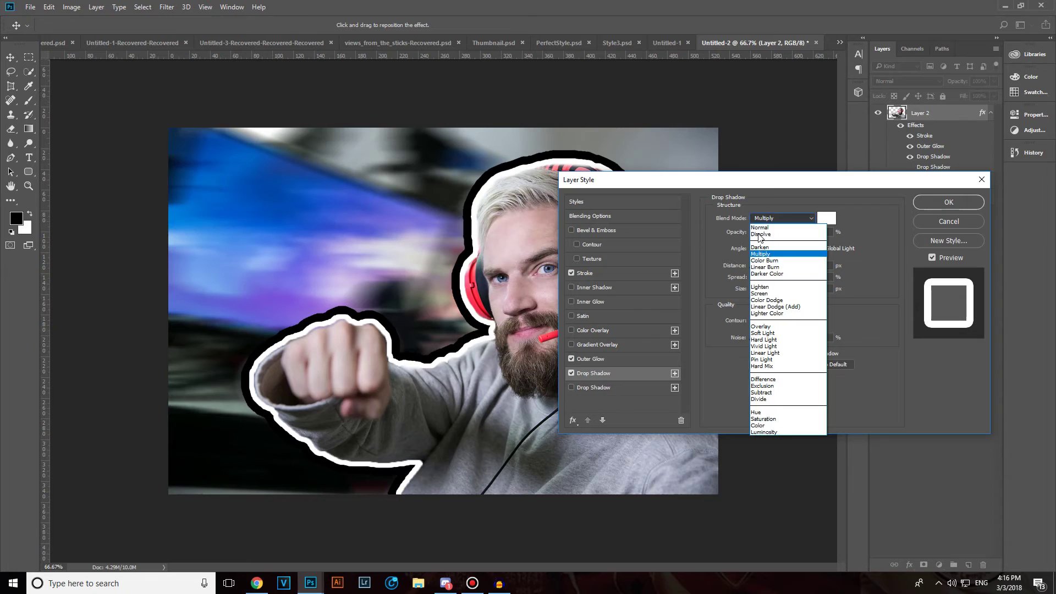
pyautogui.click(759, 227)
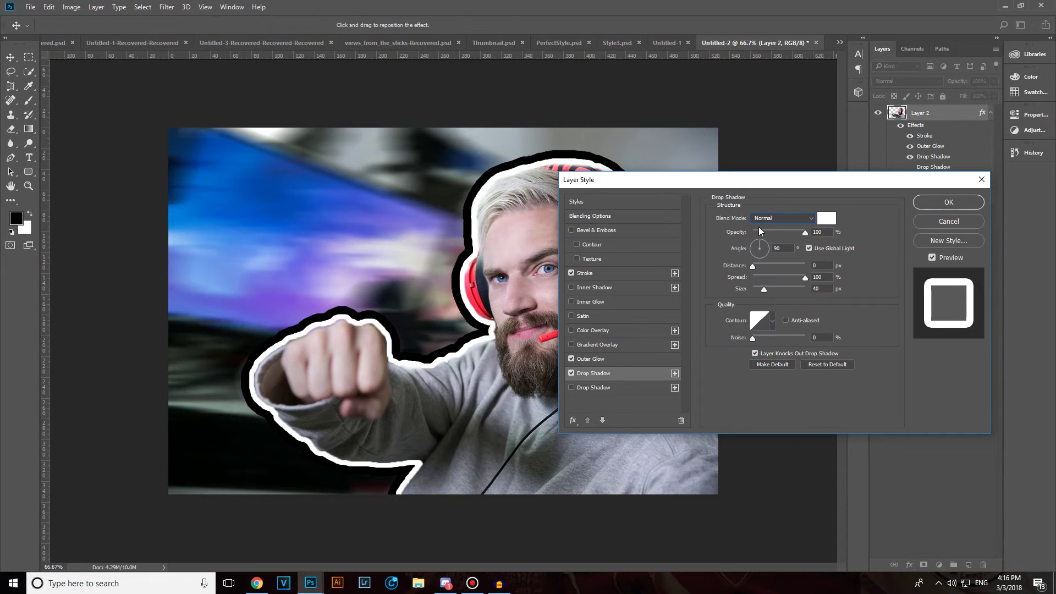
pyautogui.click(764, 289)
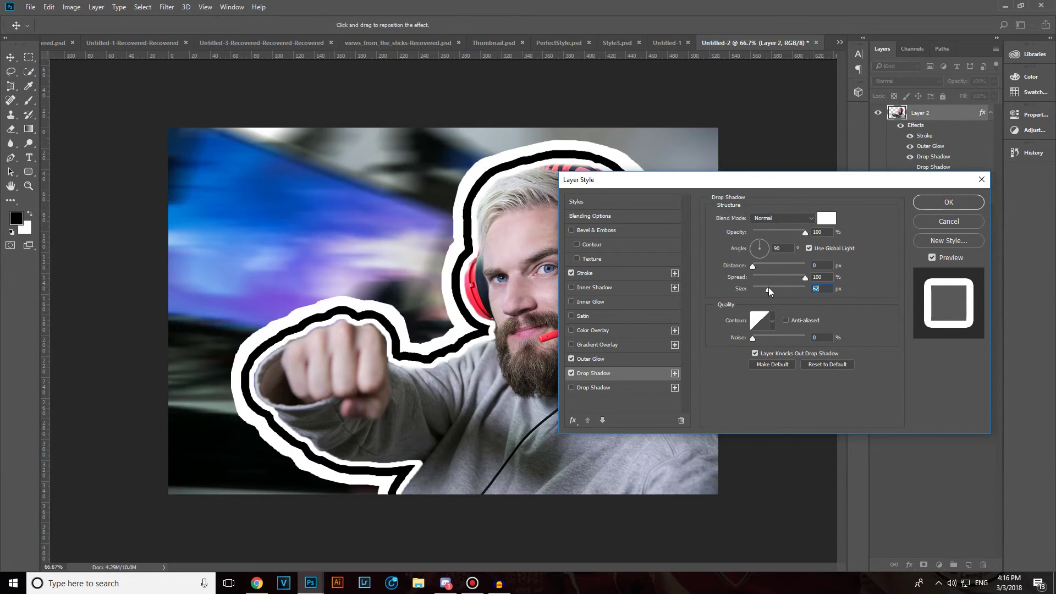
pyautogui.press('Up')
pyautogui.press('Up')
pyautogui.press('Up')
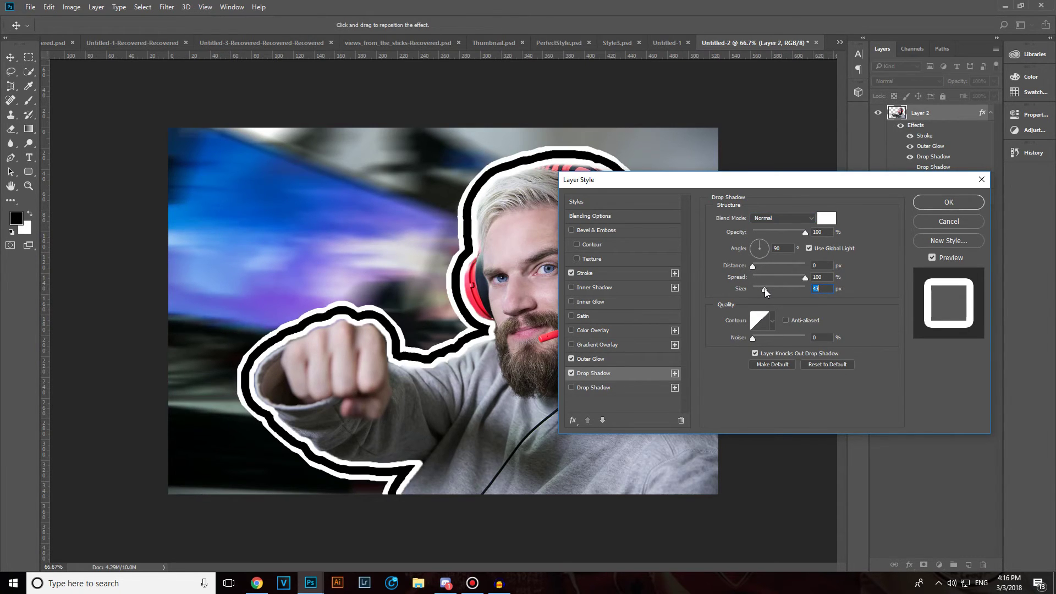
# - Re-enable the lower Drop Shadow, make it black with 0 px distance and 59 px size, and apply the layer style
pyautogui.click(589, 387)
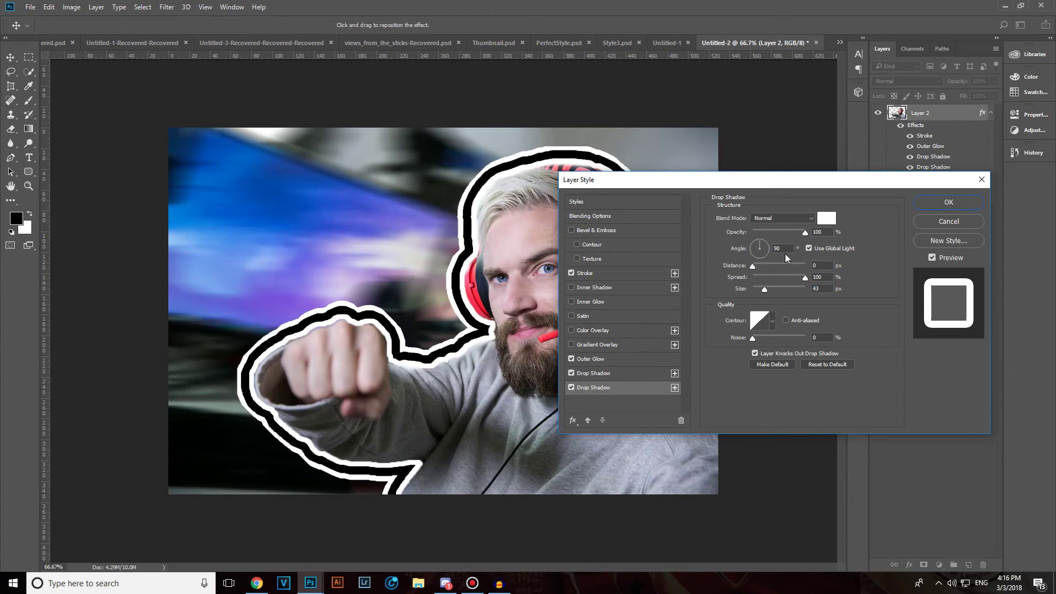
pyautogui.click(829, 224)
pyautogui.moveTo(239, 278); pyautogui.dragTo(165, 343)
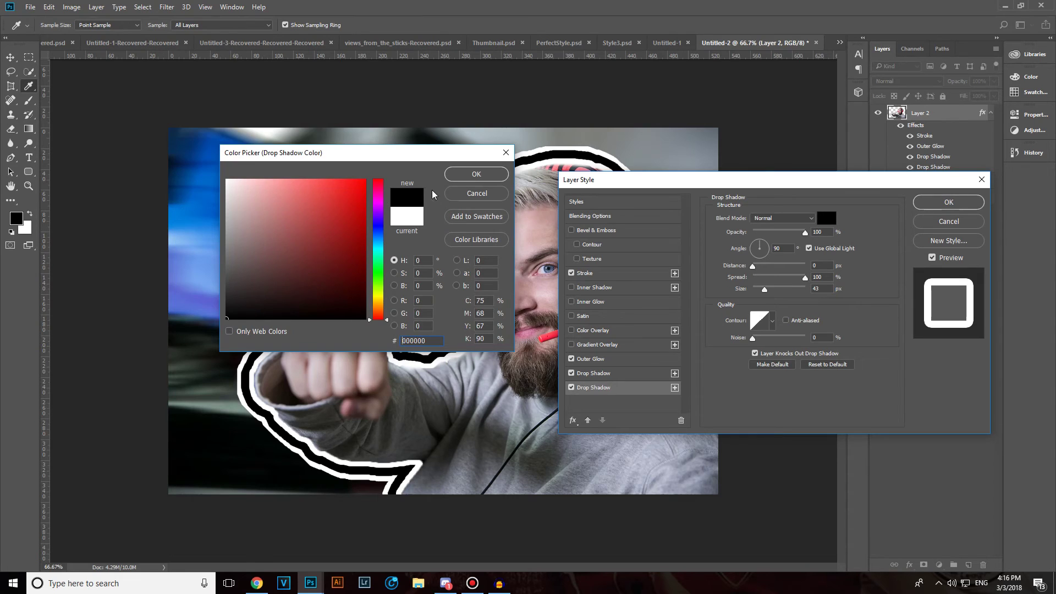
pyautogui.click(461, 175)
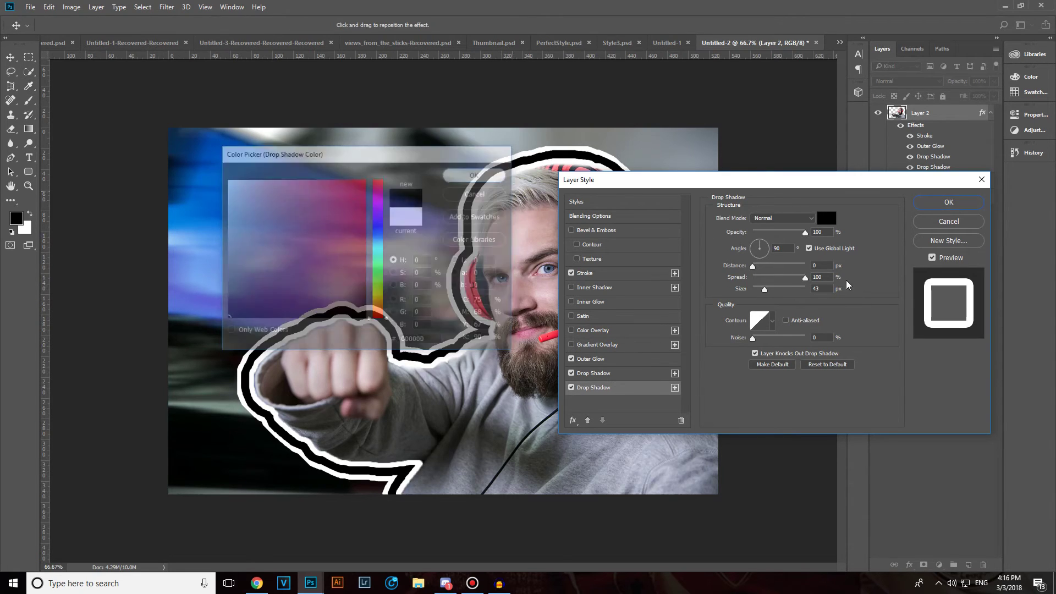
pyautogui.click(744, 268)
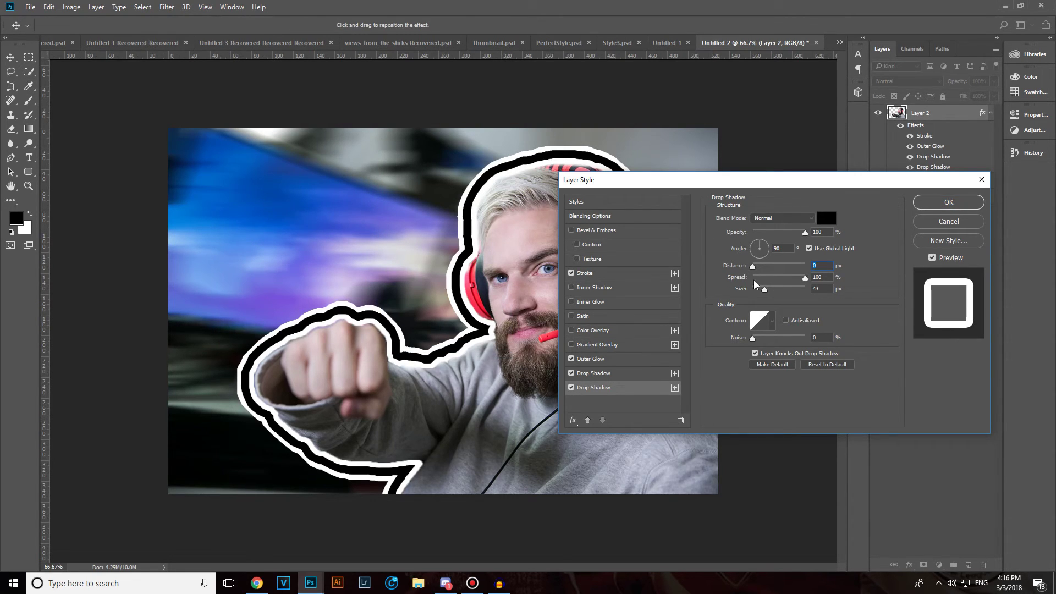
pyautogui.moveTo(764, 289); pyautogui.dragTo(769, 291)
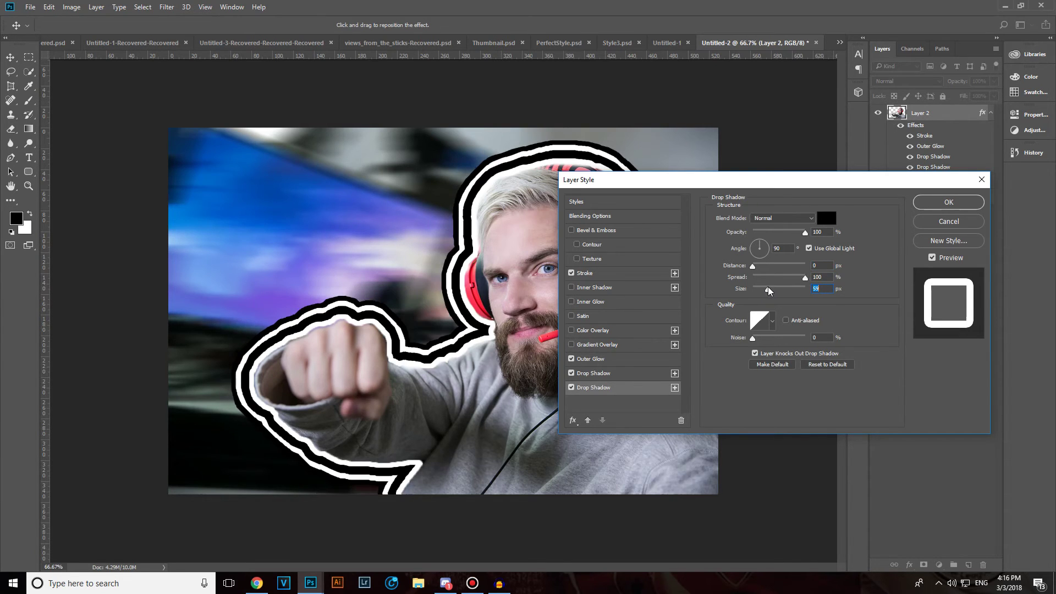
pyautogui.click(924, 204)
# - Examine the layered outline around the man at several magnifications
pyautogui.hotkey('ctrl', '-')
pyautogui.hotkey('ctrl', '-')
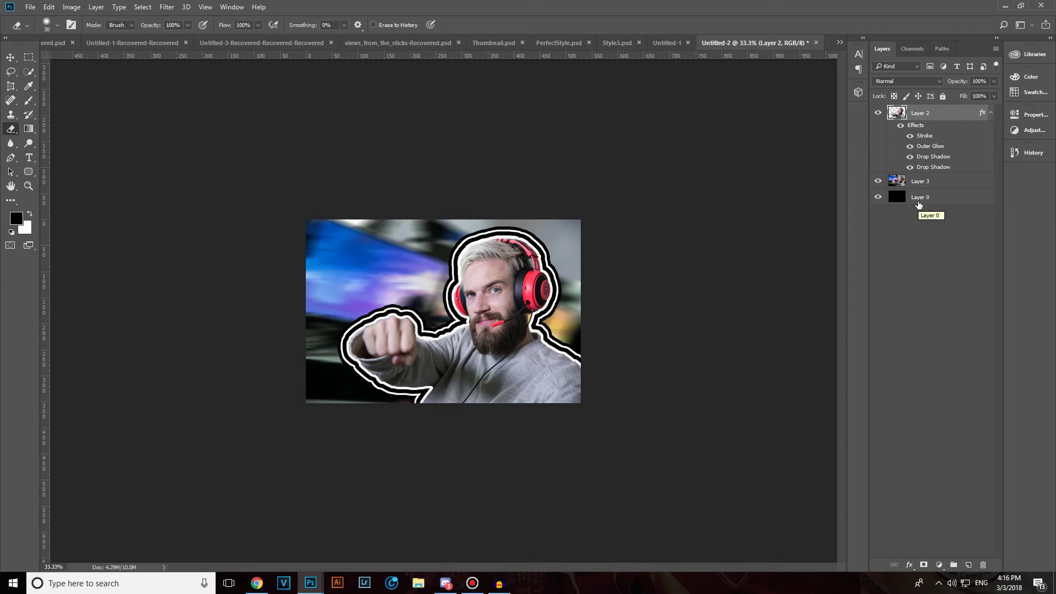
pyautogui.hotkey('ctrl', '-')
pyautogui.hotkey('ctrl', '+')
pyautogui.hotkey('ctrl', '+')
pyautogui.hotkey('ctrl', '+')
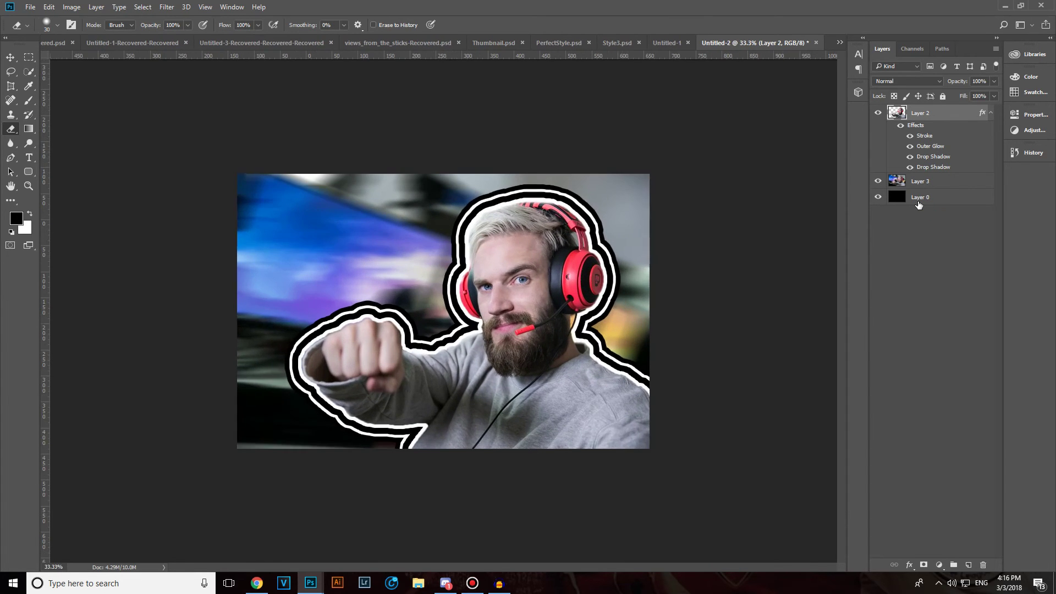
pyautogui.hotkey('ctrl', '-')
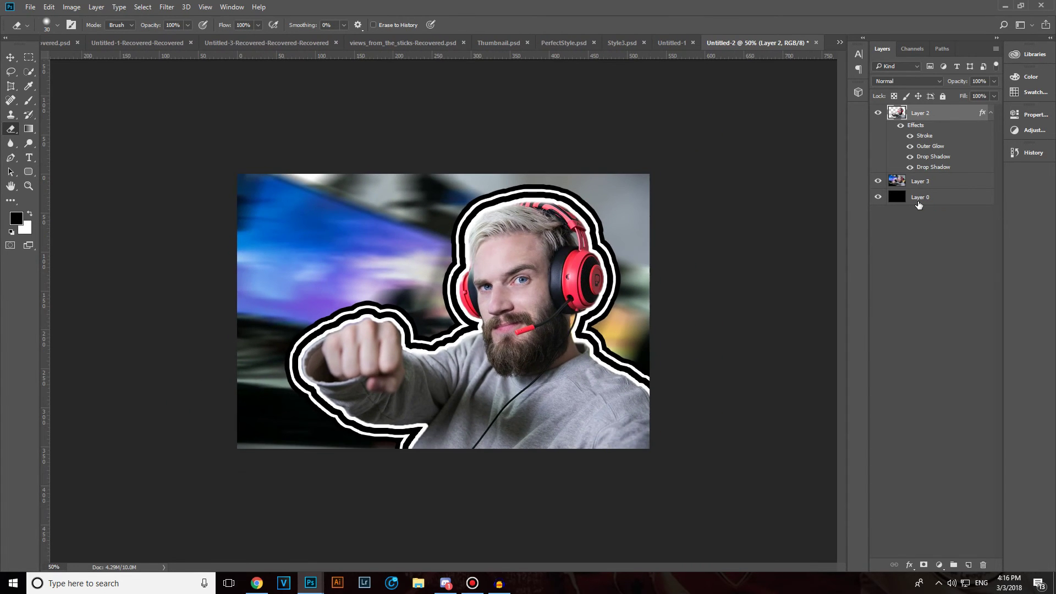
# - Add a third Drop Shadow to Layer 2 and select the middle one for editing
pyautogui.doubleClick(938, 167)
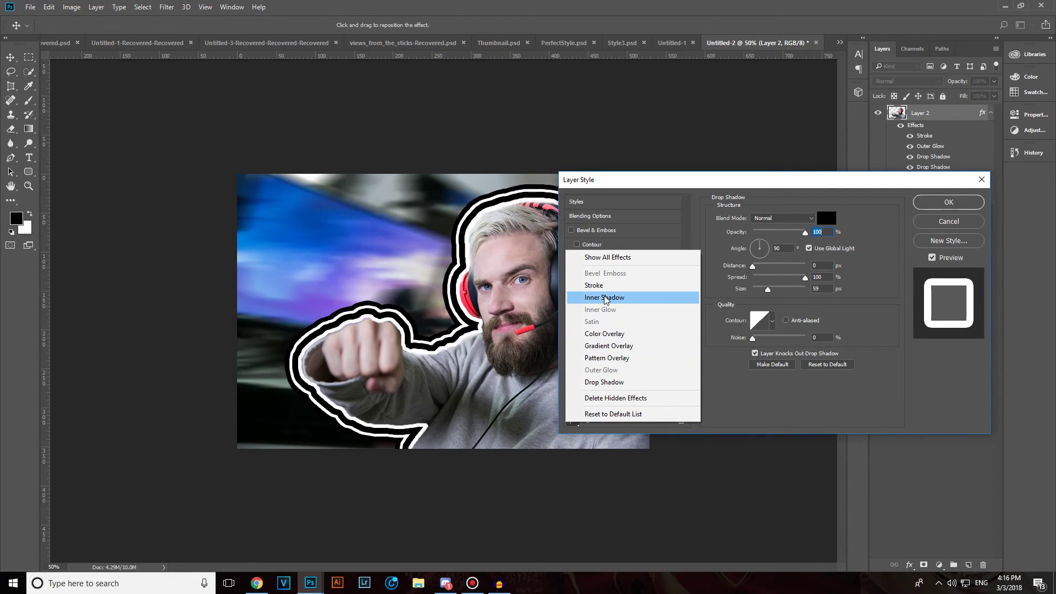
pyautogui.click(605, 383)
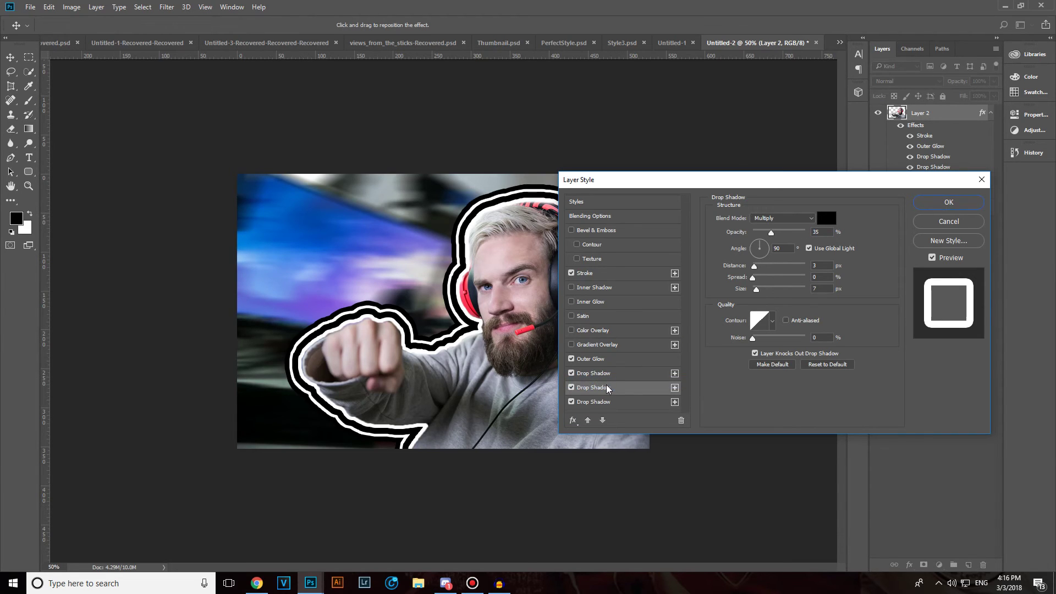
pyautogui.click(606, 376)
pyautogui.click(599, 386)
pyautogui.click(599, 402)
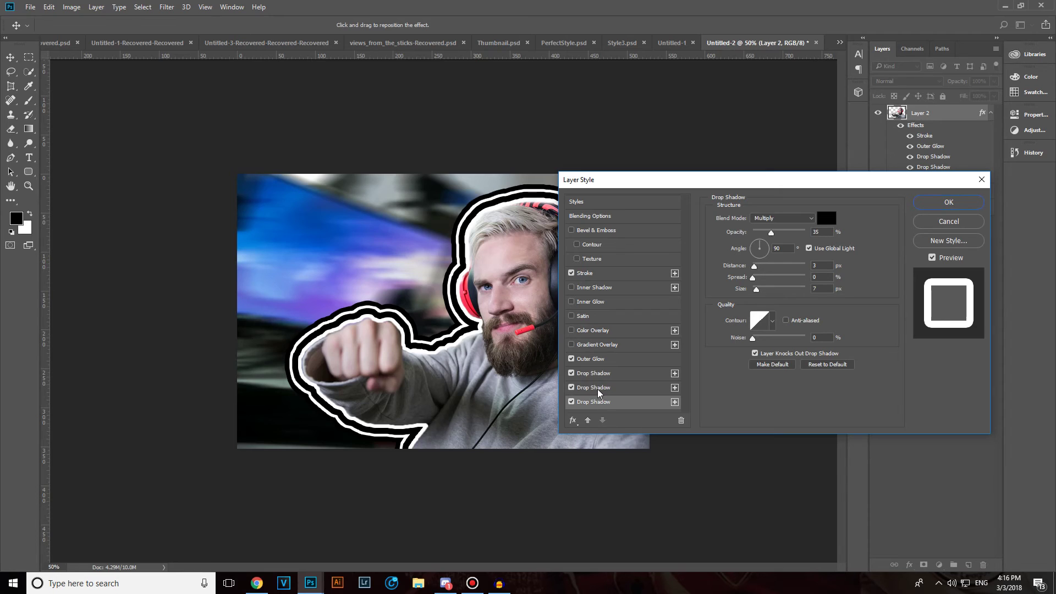
pyautogui.click(599, 388)
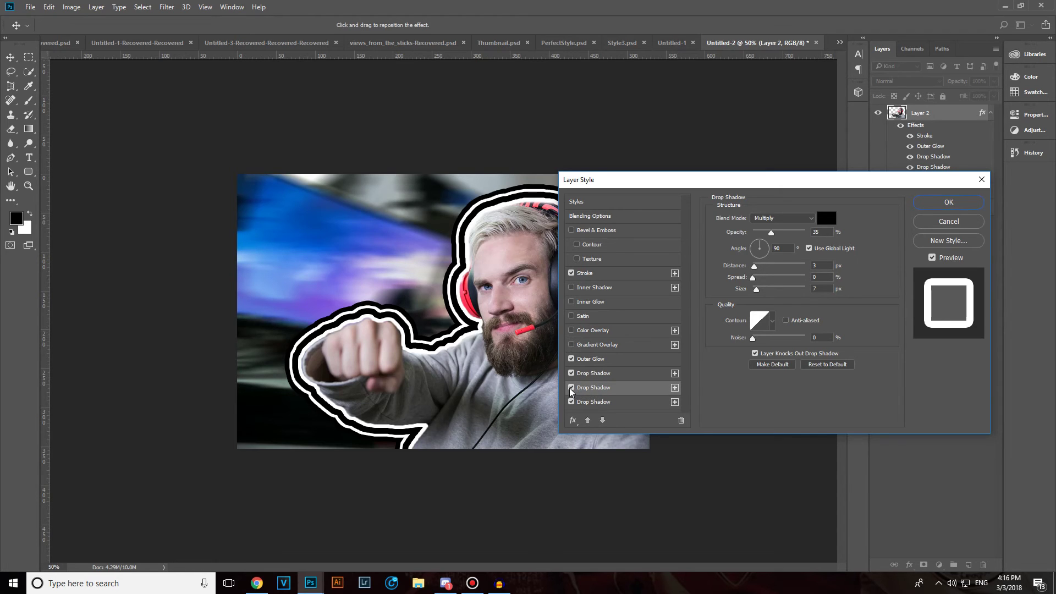
# - Set the middle Drop Shadow to 100% opacity, 100% spread, 0 px distance and 59 px size
pyautogui.click(806, 228)
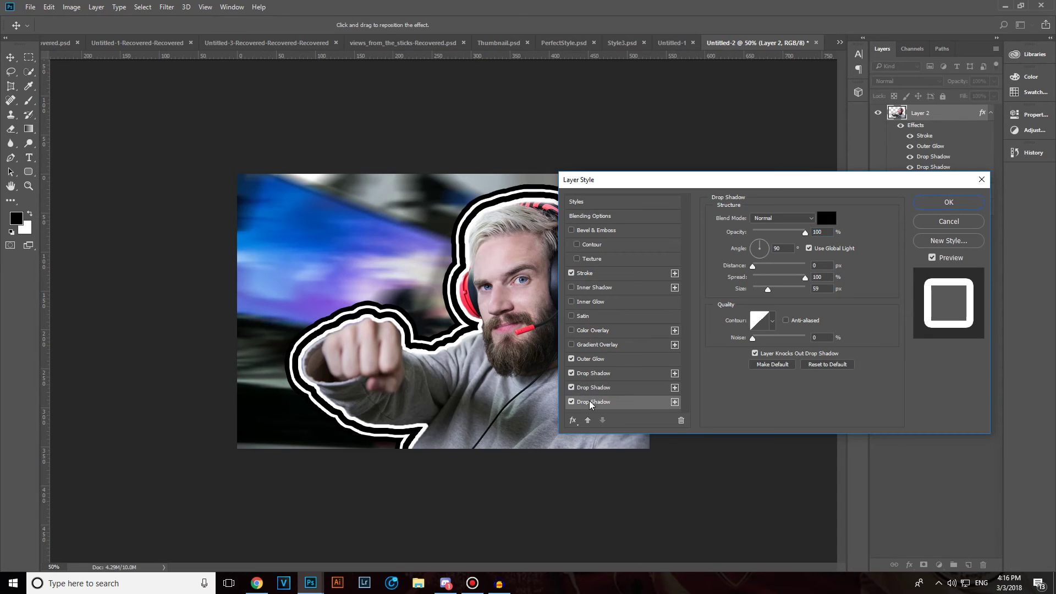
pyautogui.doubleClick(814, 277)
pyautogui.write('100')
pyautogui.moveTo(817, 267); pyautogui.dragTo(740, 270)
pyautogui.write('0')
pyautogui.moveTo(819, 288); pyautogui.dragTo(791, 283)
pyautogui.press('BackSpace')
pyautogui.write('59')
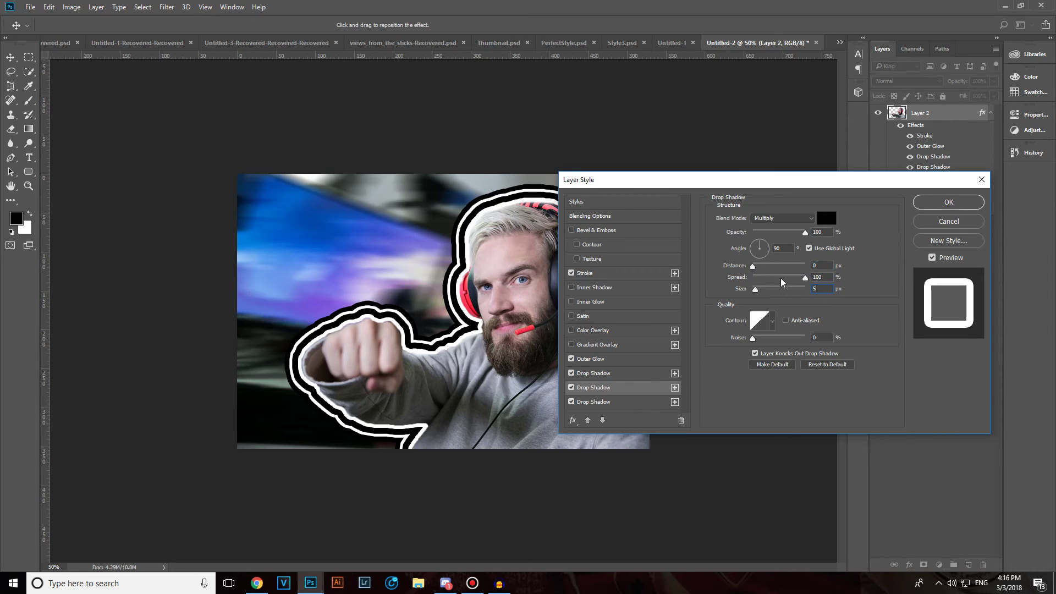
# - Turn the bottom Drop Shadow into a white glow with Screen blending, 24% spread and 174 px size
pyautogui.click(612, 402)
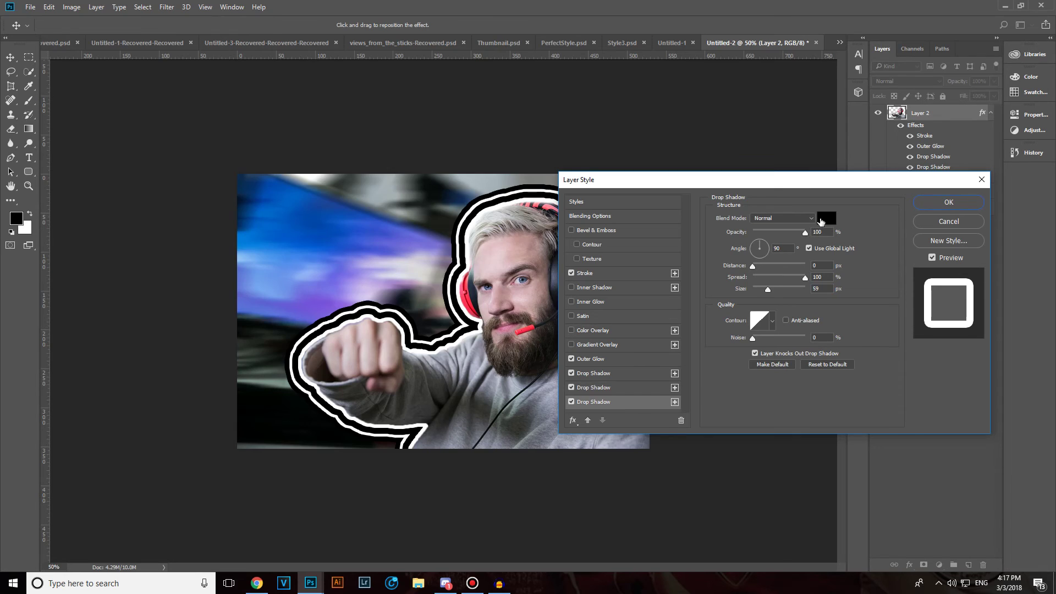
pyautogui.click(822, 221)
pyautogui.moveTo(283, 225); pyautogui.dragTo(222, 175)
pyautogui.click(486, 174)
pyautogui.click(488, 176)
pyautogui.click(786, 216)
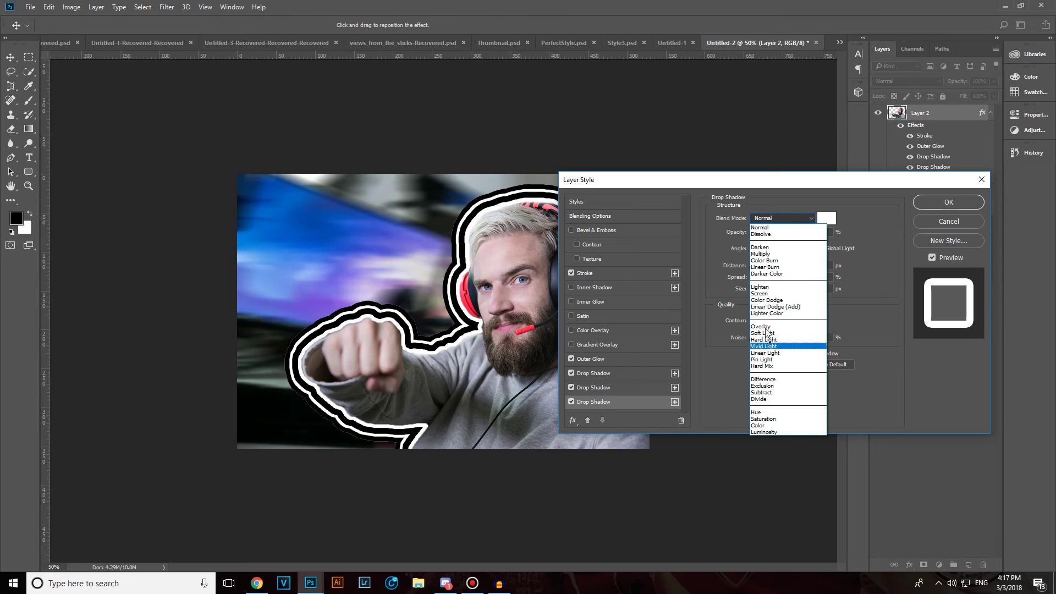
pyautogui.click(770, 293)
pyautogui.moveTo(768, 290)
pyautogui.mouseDown()
pyautogui.moveTo(799, 288)
pyautogui.moveTo(758, 277)
pyautogui.mouseUp()
pyautogui.click(754, 277)
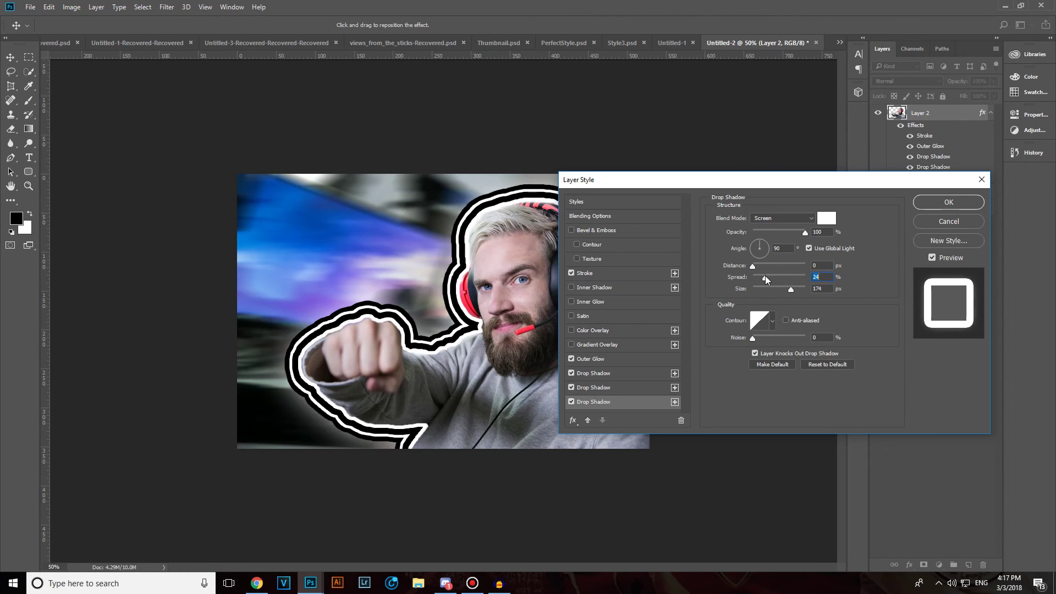
# - Try Color Dodge blending on the bottom Drop Shadow and toggle the effect to compare
pyautogui.click(781, 218)
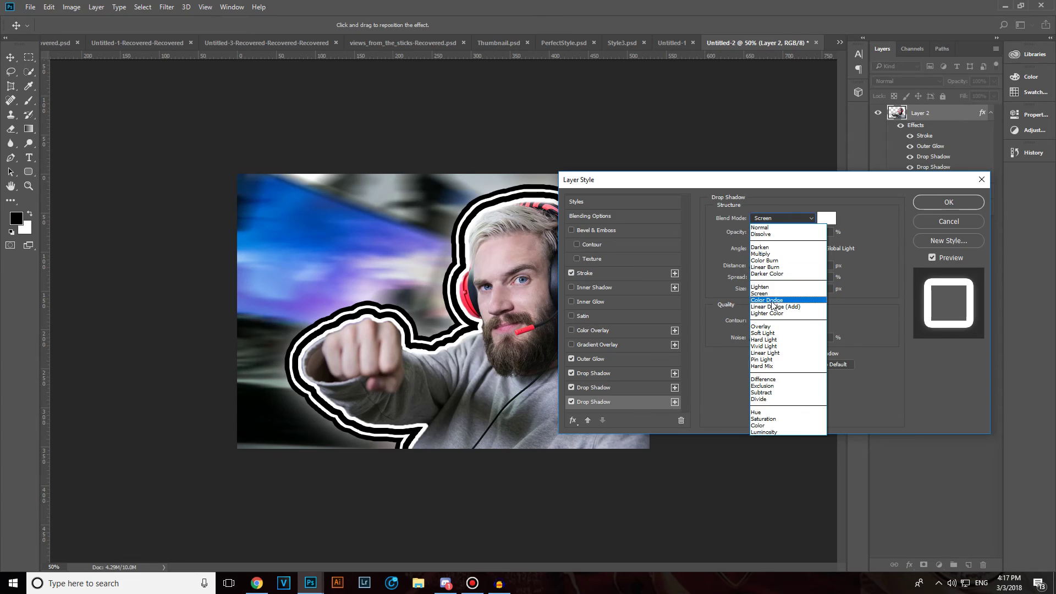
pyautogui.click(771, 300)
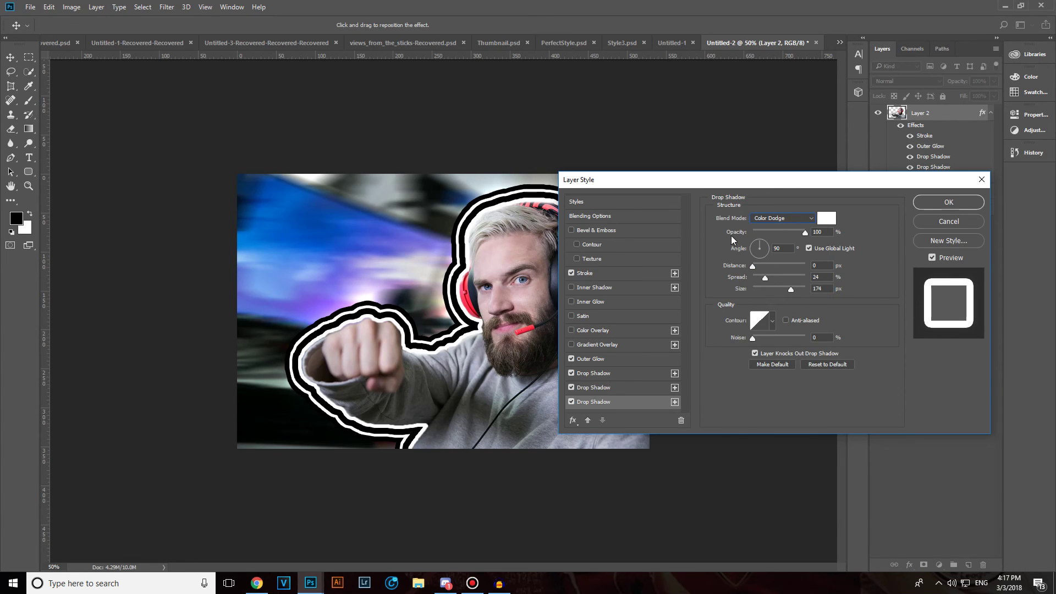
pyautogui.click(574, 402)
pyautogui.click(572, 402)
pyautogui.click(571, 402)
pyautogui.click(572, 402)
# - Set the bottom Drop Shadow to Screen blending with 32% spread and apply the layer style
pyautogui.click(784, 217)
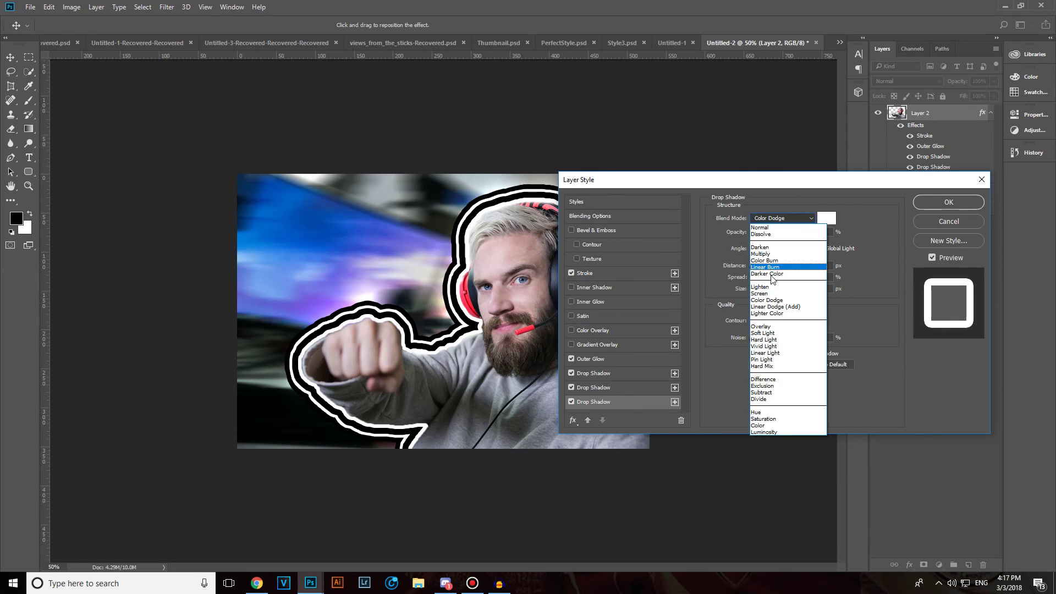
pyautogui.click(802, 287)
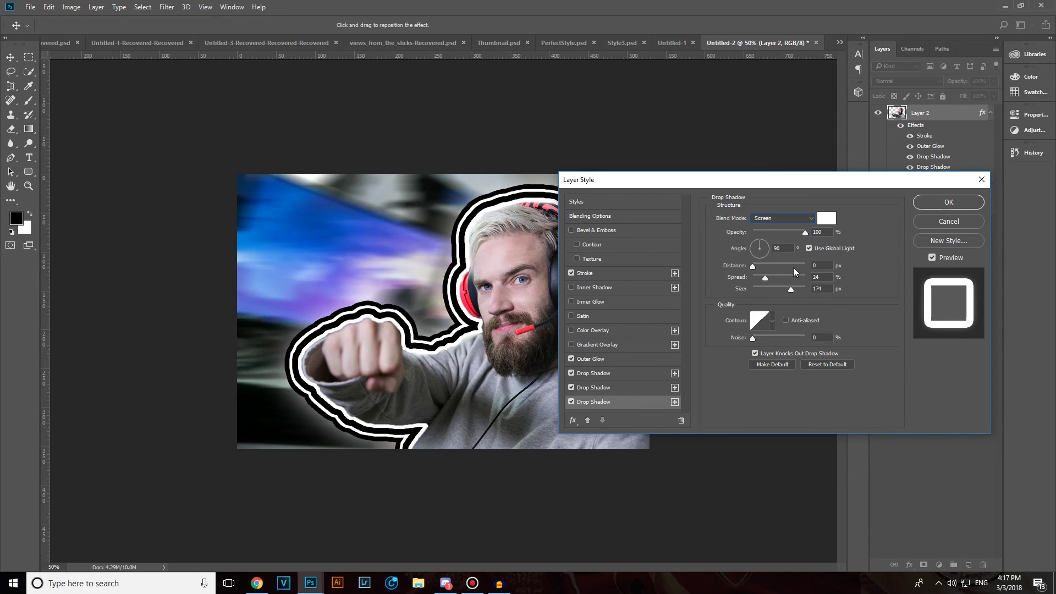
pyautogui.moveTo(765, 277); pyautogui.dragTo(769, 279)
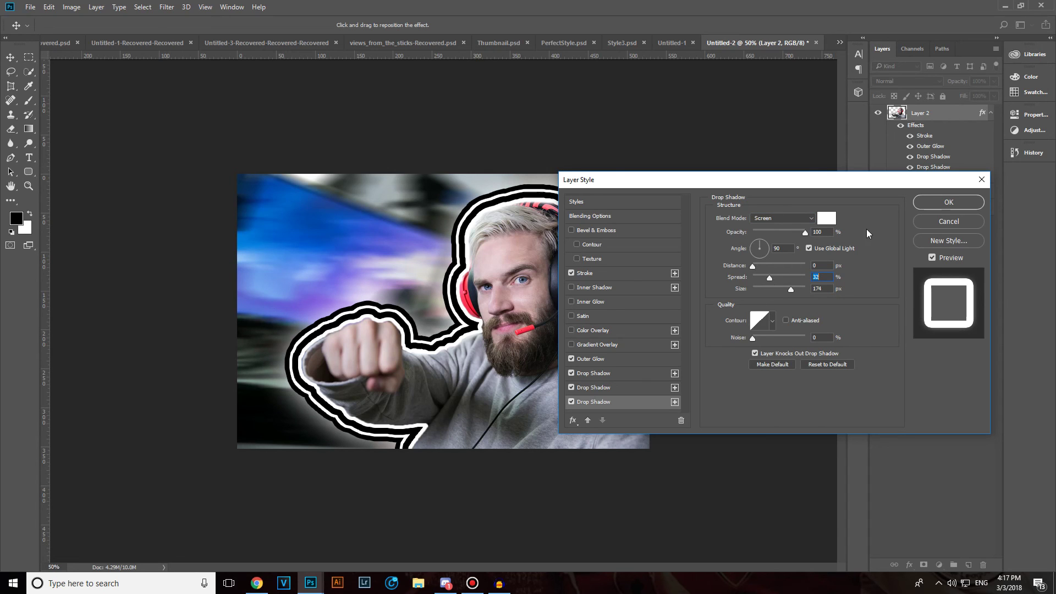
pyautogui.click(948, 202)
# - Examine the finished outline and glow, both small and close up around the fist and face
pyautogui.hotkey('ctrl', '-')
pyautogui.hotkey('ctrl', '-')
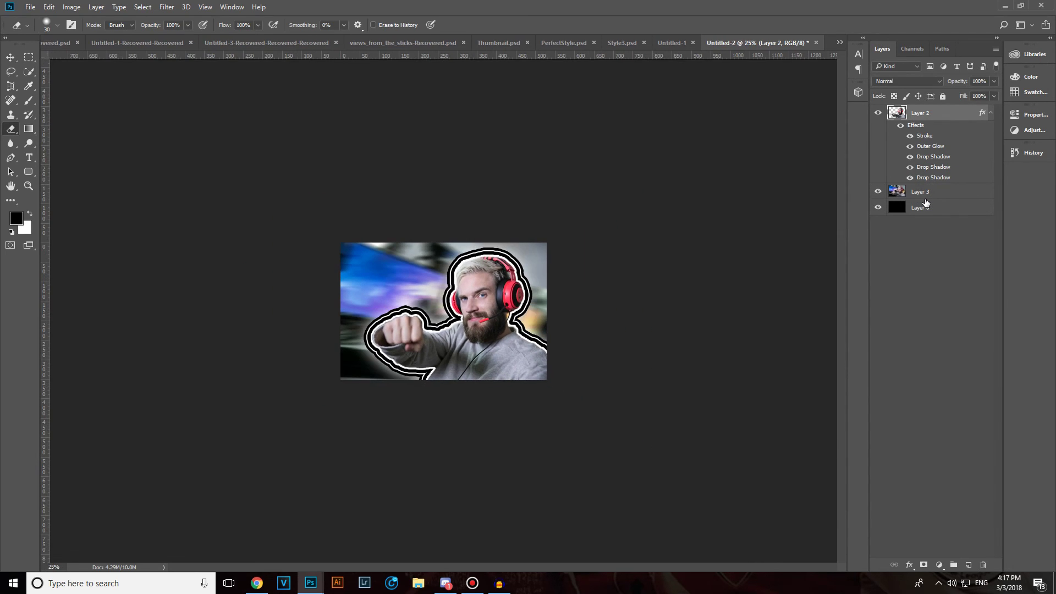
pyautogui.hotkey('ctrl', '-')
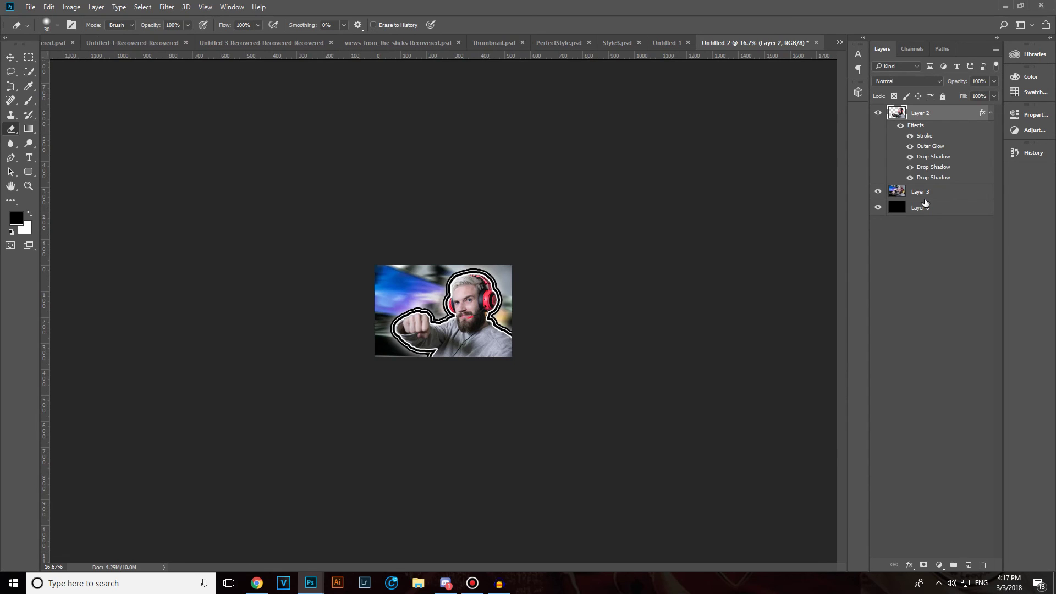
pyautogui.hotkey('ctrl', '+')
pyautogui.hotkey('ctrl', '+')
pyautogui.hotkey('ctrl', '+')
pyautogui.hotkey('ctrl', '+')
pyautogui.hotkey('ctrl', '+')
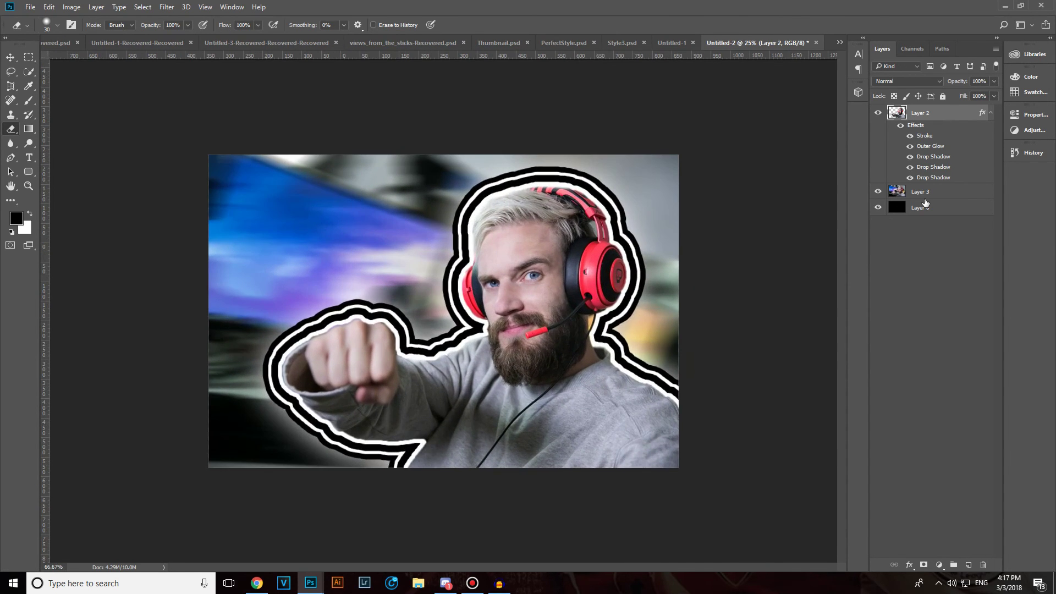
pyautogui.hotkey('ctrl', '+')
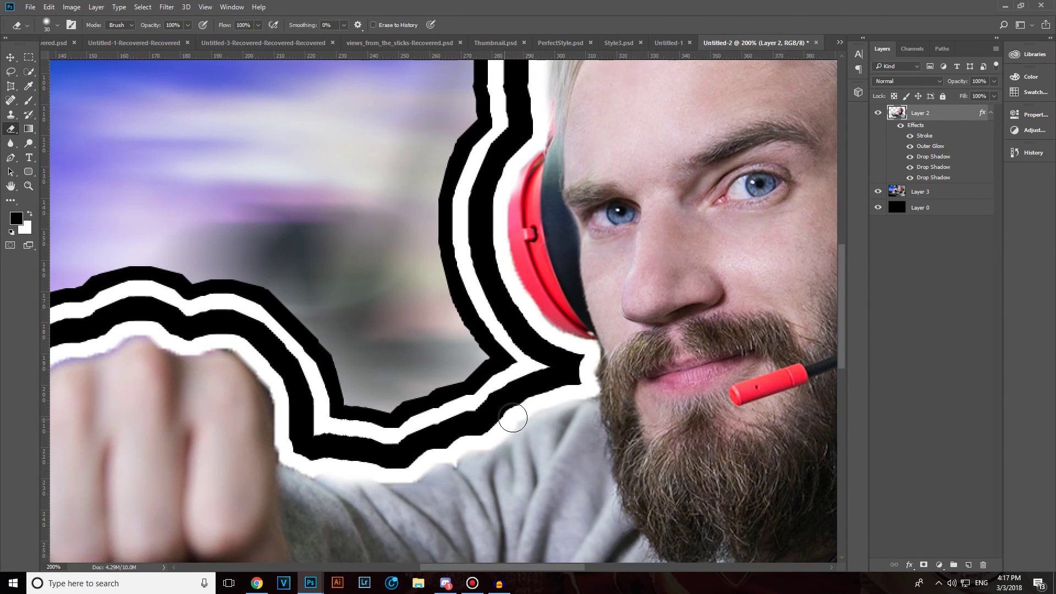
pyautogui.press('v')
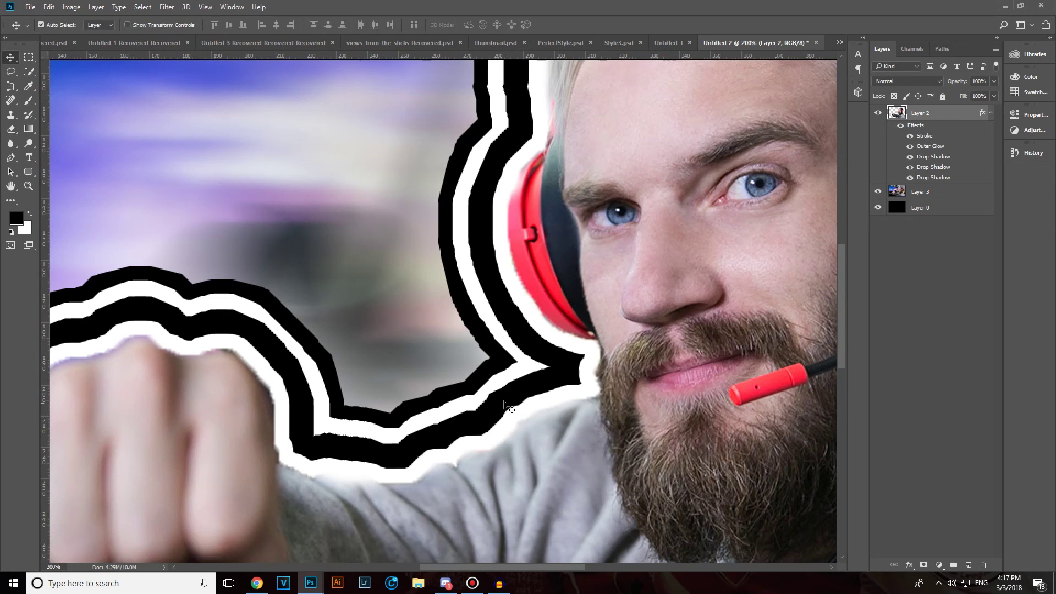
pyautogui.hotkey('ctrl', '-')
pyautogui.hotkey('ctrl', '-')
pyautogui.hotkey('ctrl', '-')
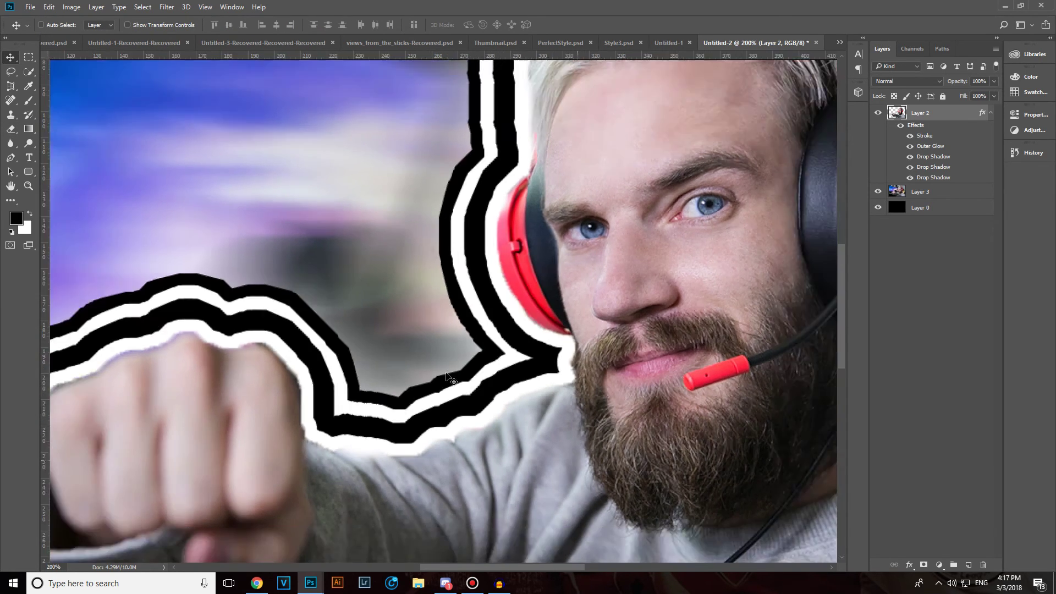
pyautogui.hotkey('ctrl', '-')
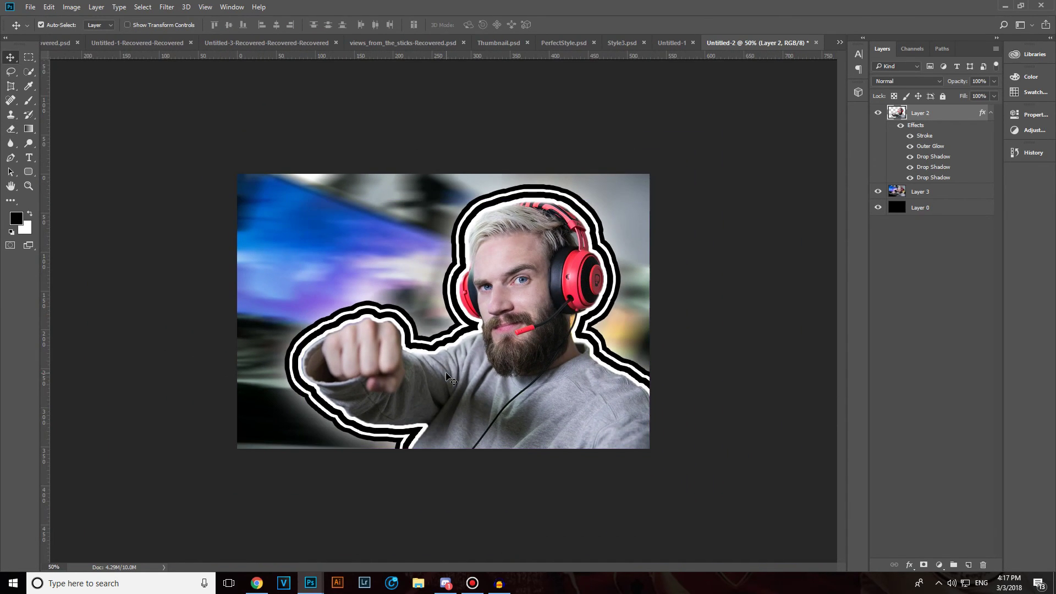